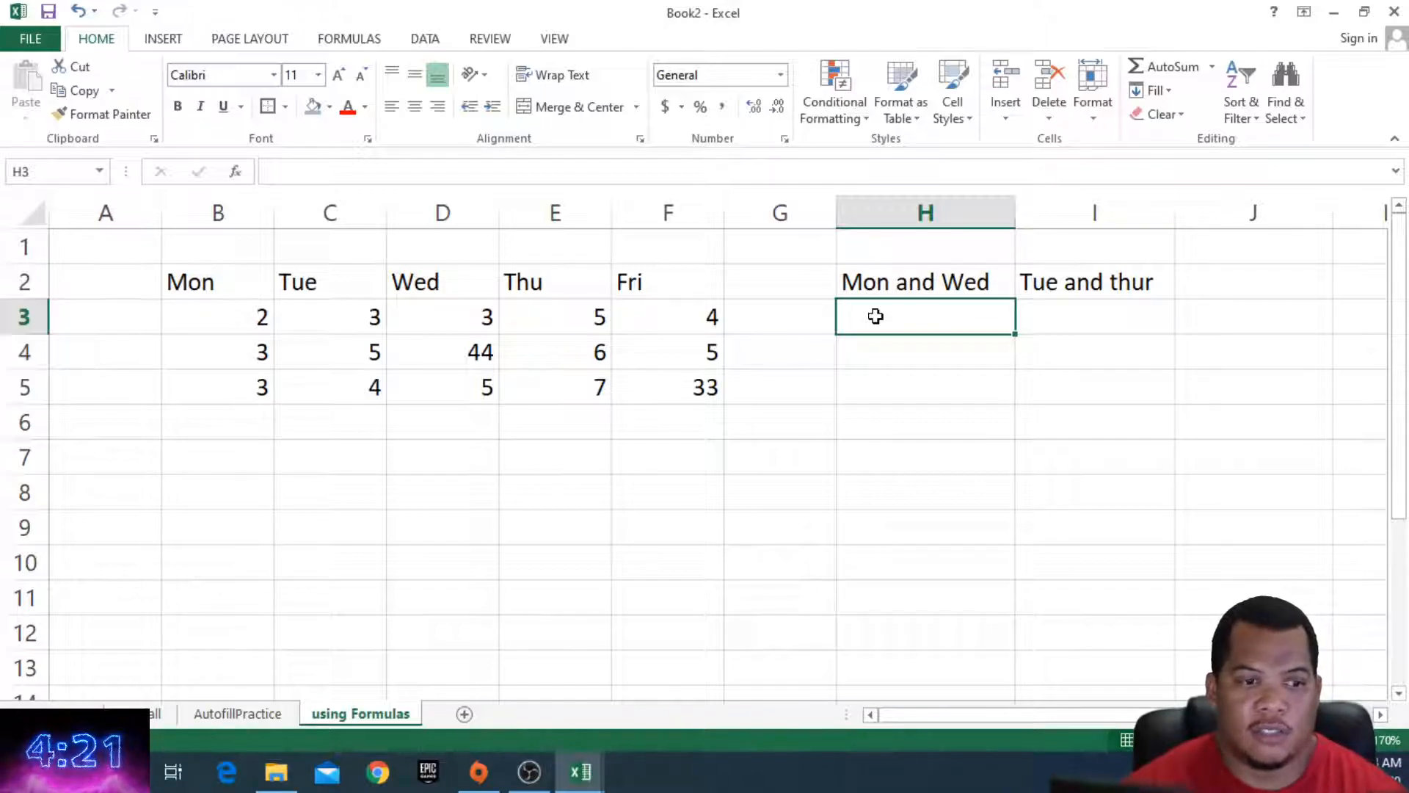
# Step: Try to add the first row's Monday and Wednesday values by entering 2+3 in cell H3
pyautogui.click(249, 324)
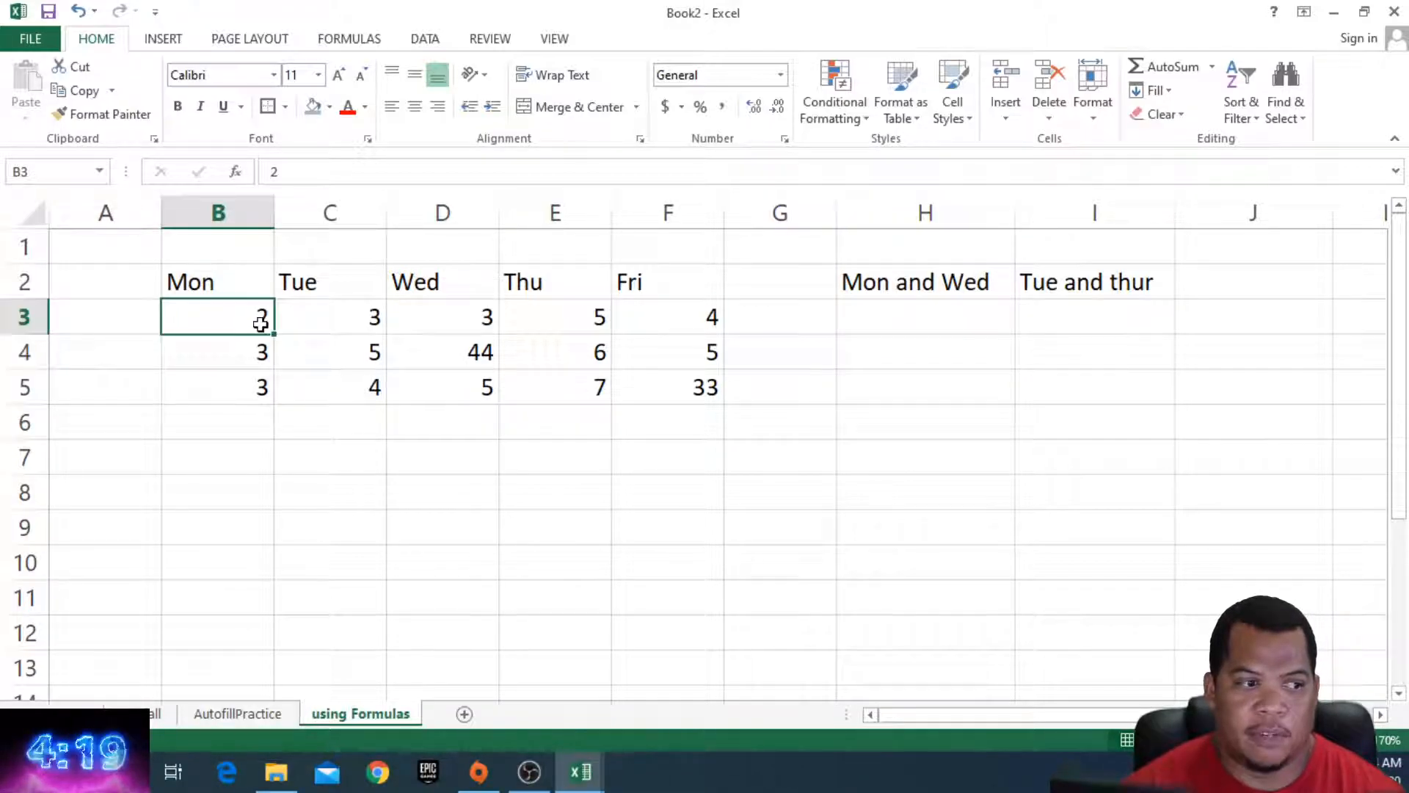
pyautogui.click(477, 383)
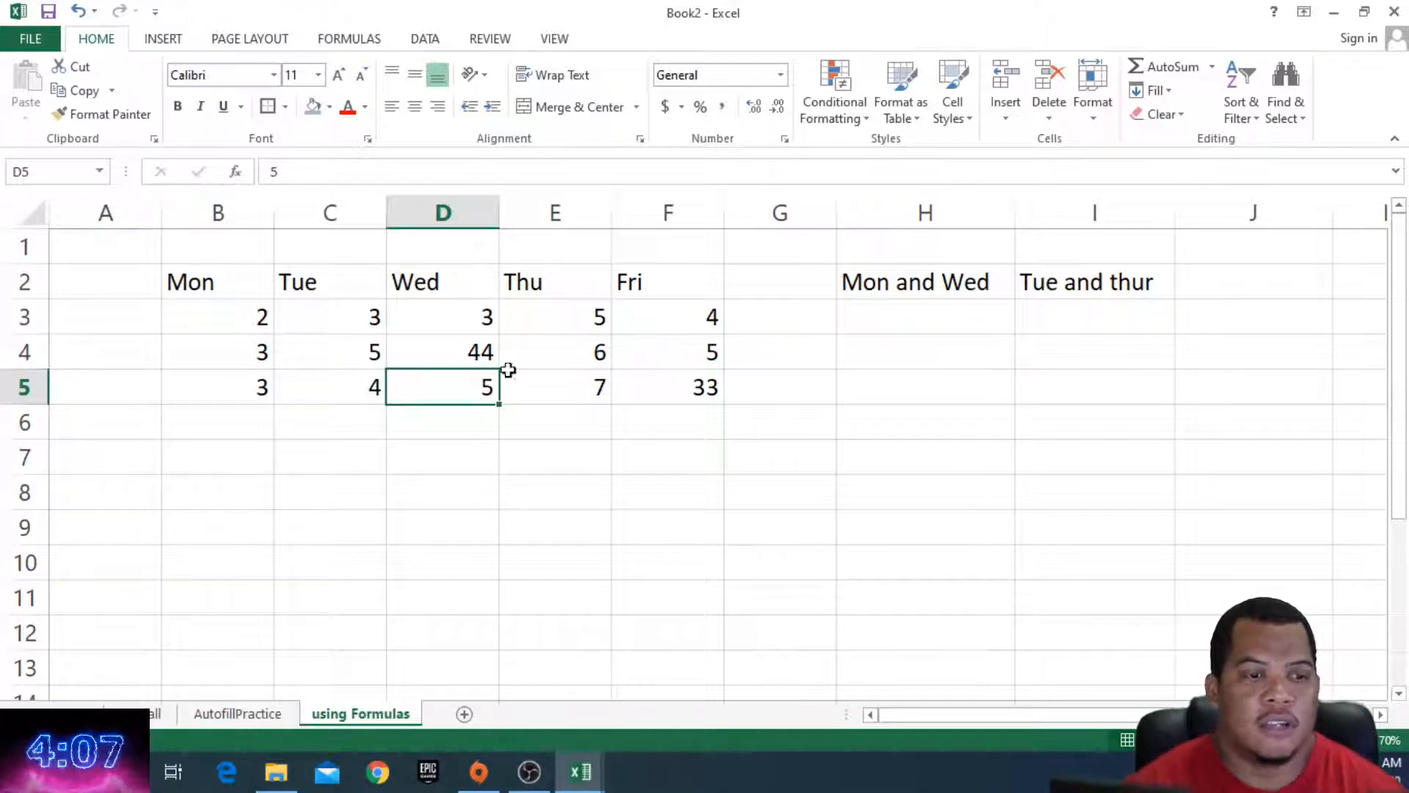
pyautogui.click(897, 319)
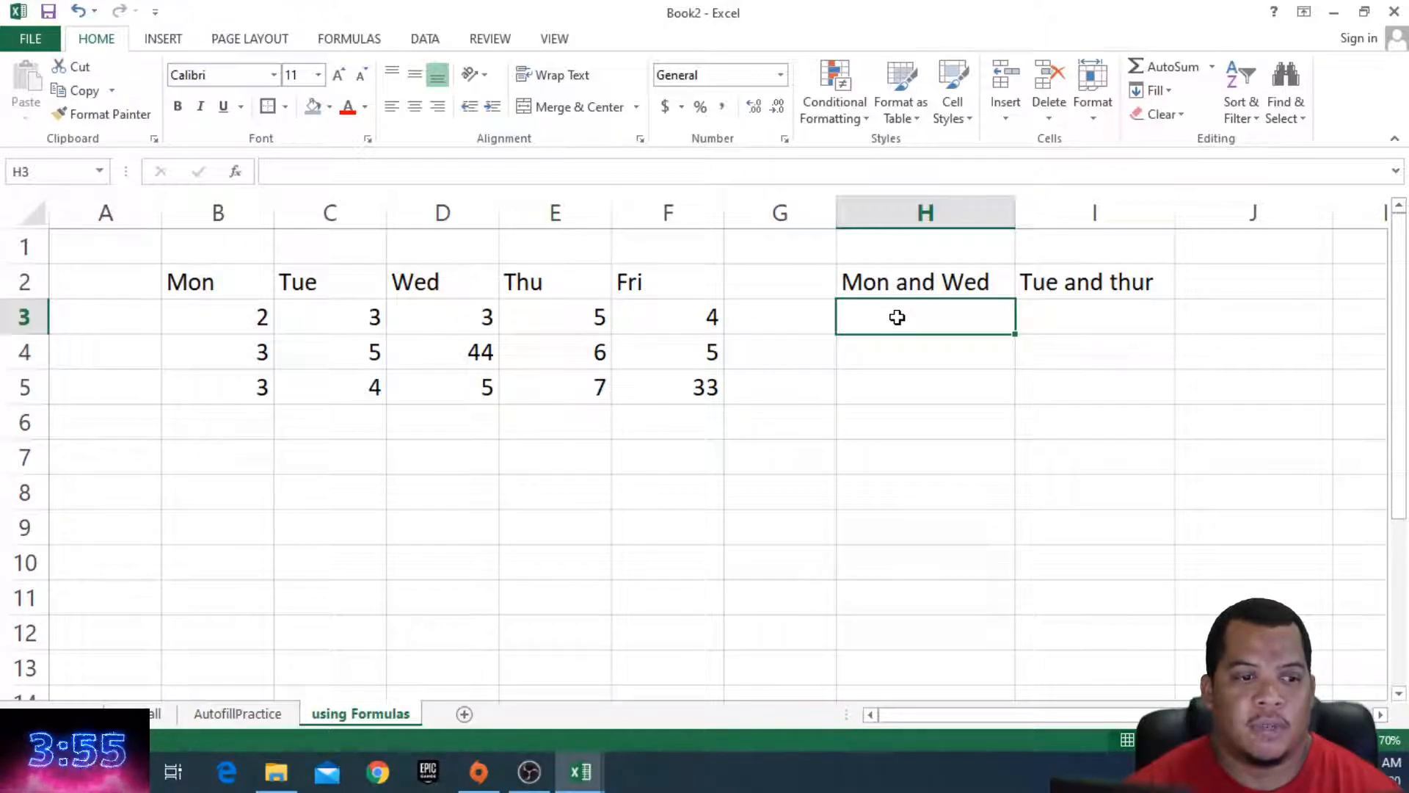
pyautogui.write('2')
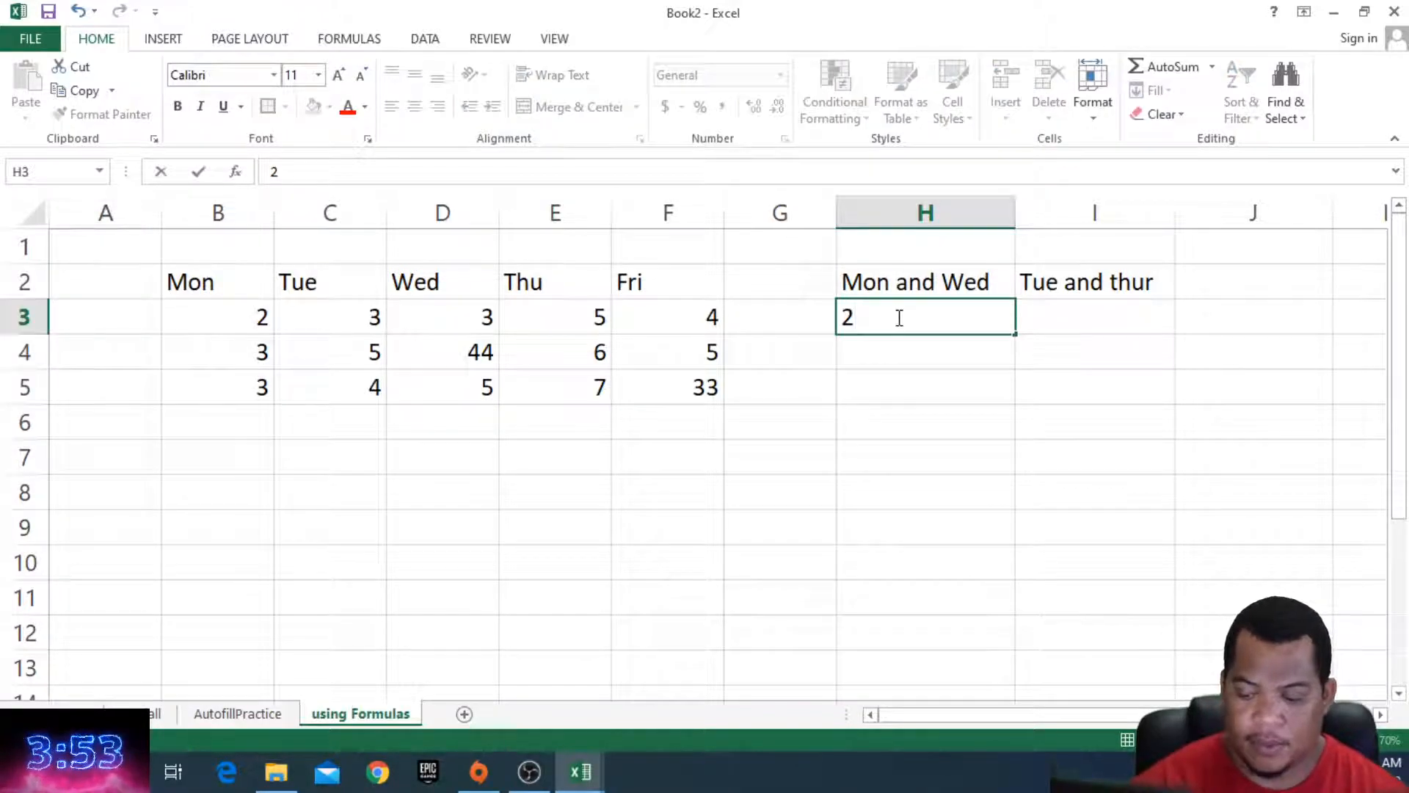
pyautogui.write('+3')
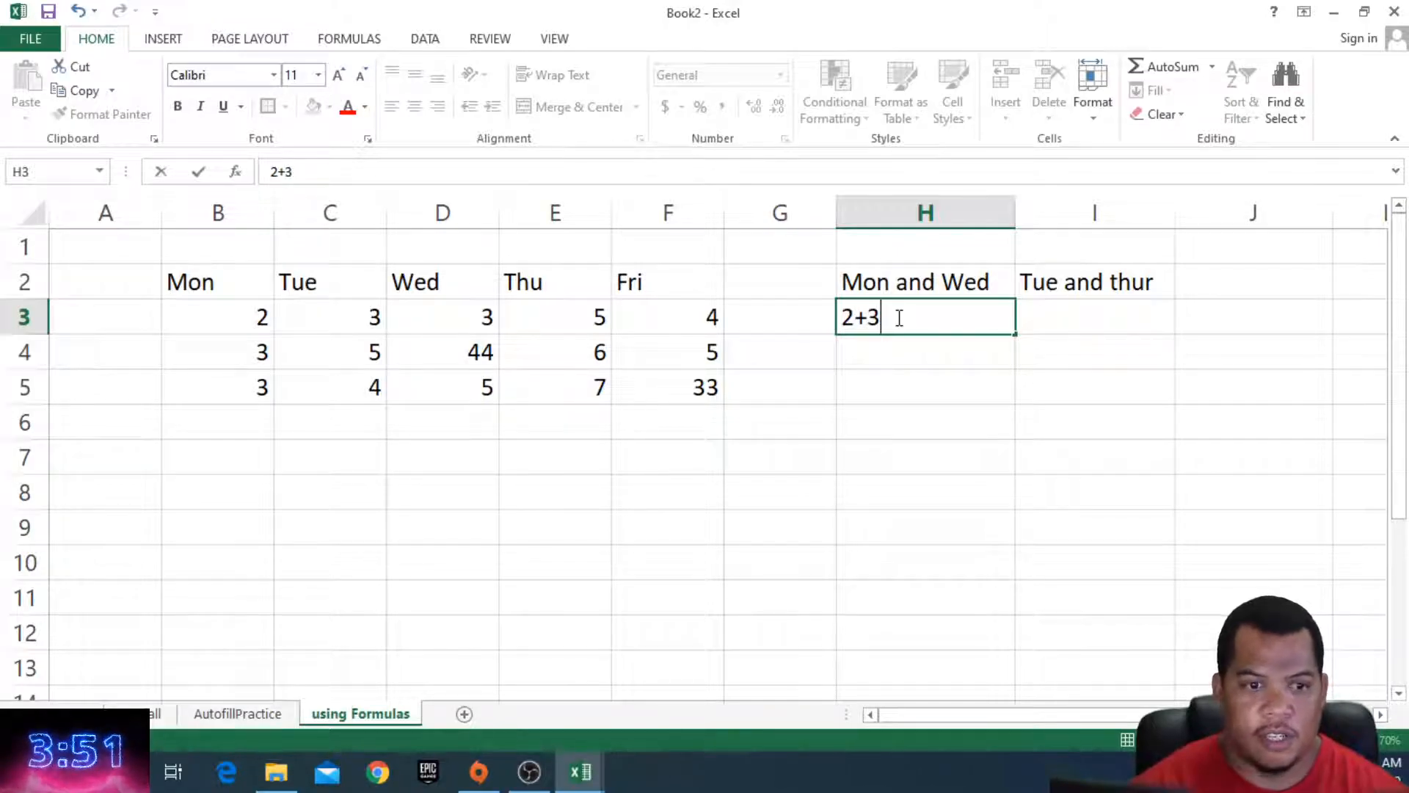
pyautogui.press('Return')
pyautogui.click(897, 317)
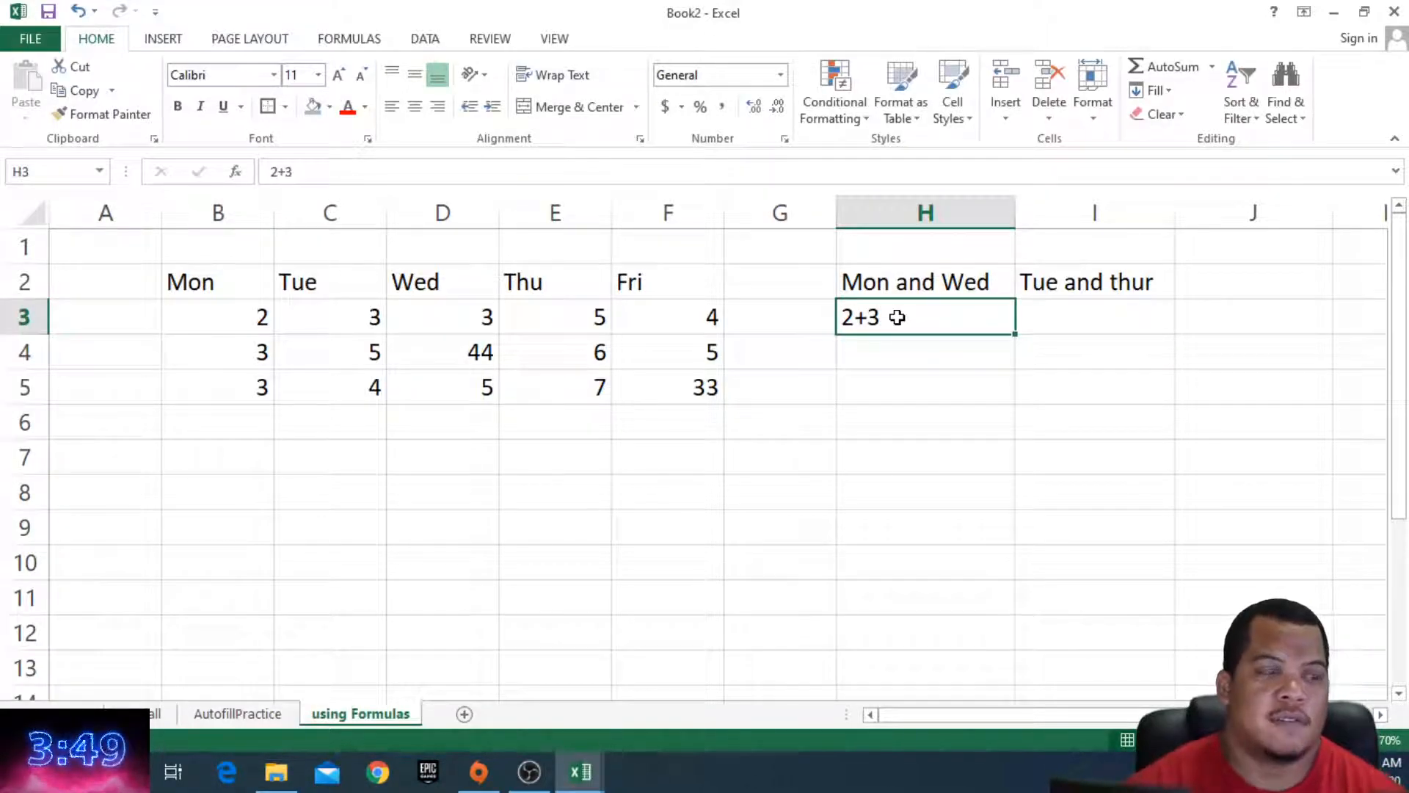
# Step: Replace the contents of cell H3 with the formula =2+3
pyautogui.doubleClick(897, 317)
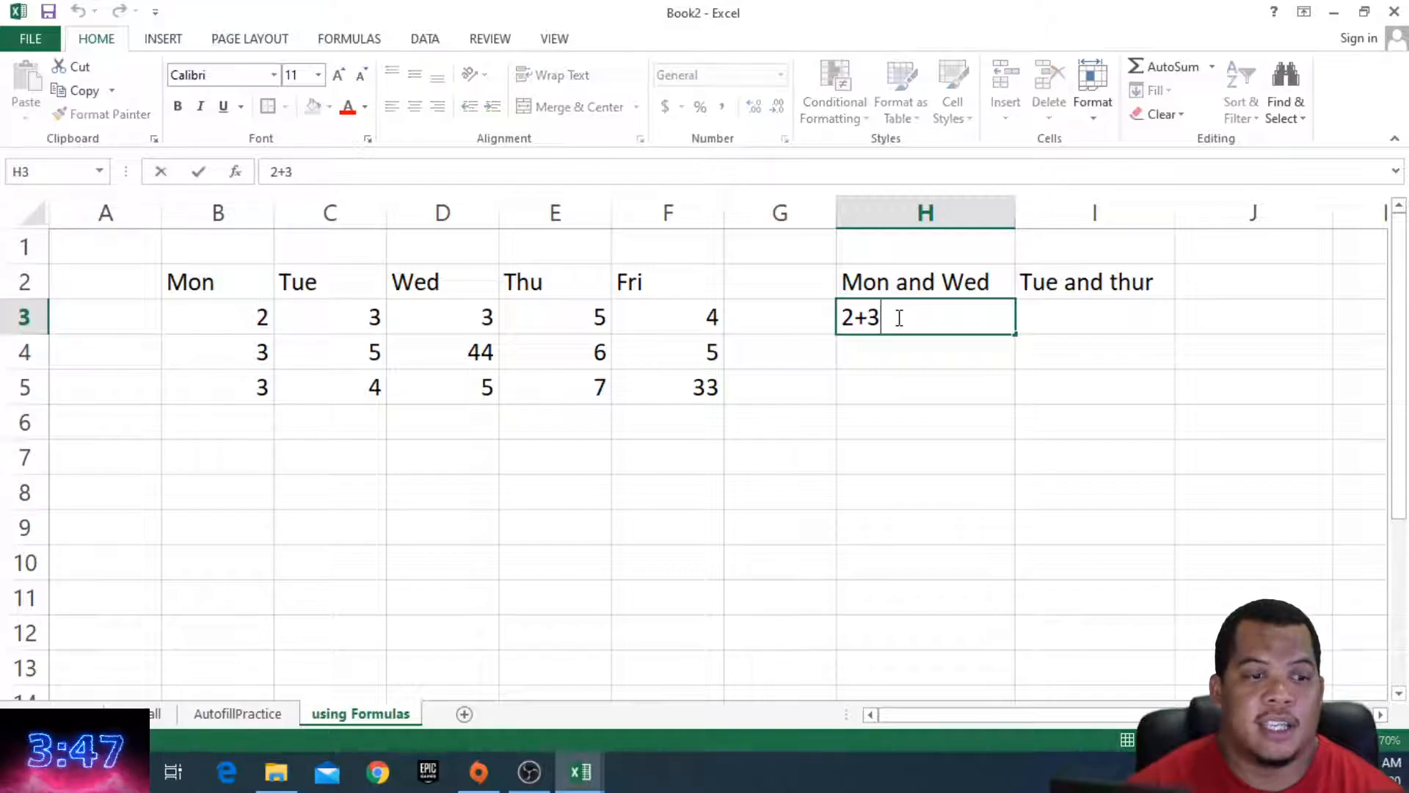
pyautogui.press('BackSpace')
pyautogui.press('BackSpace')
pyautogui.press('BackSpace')
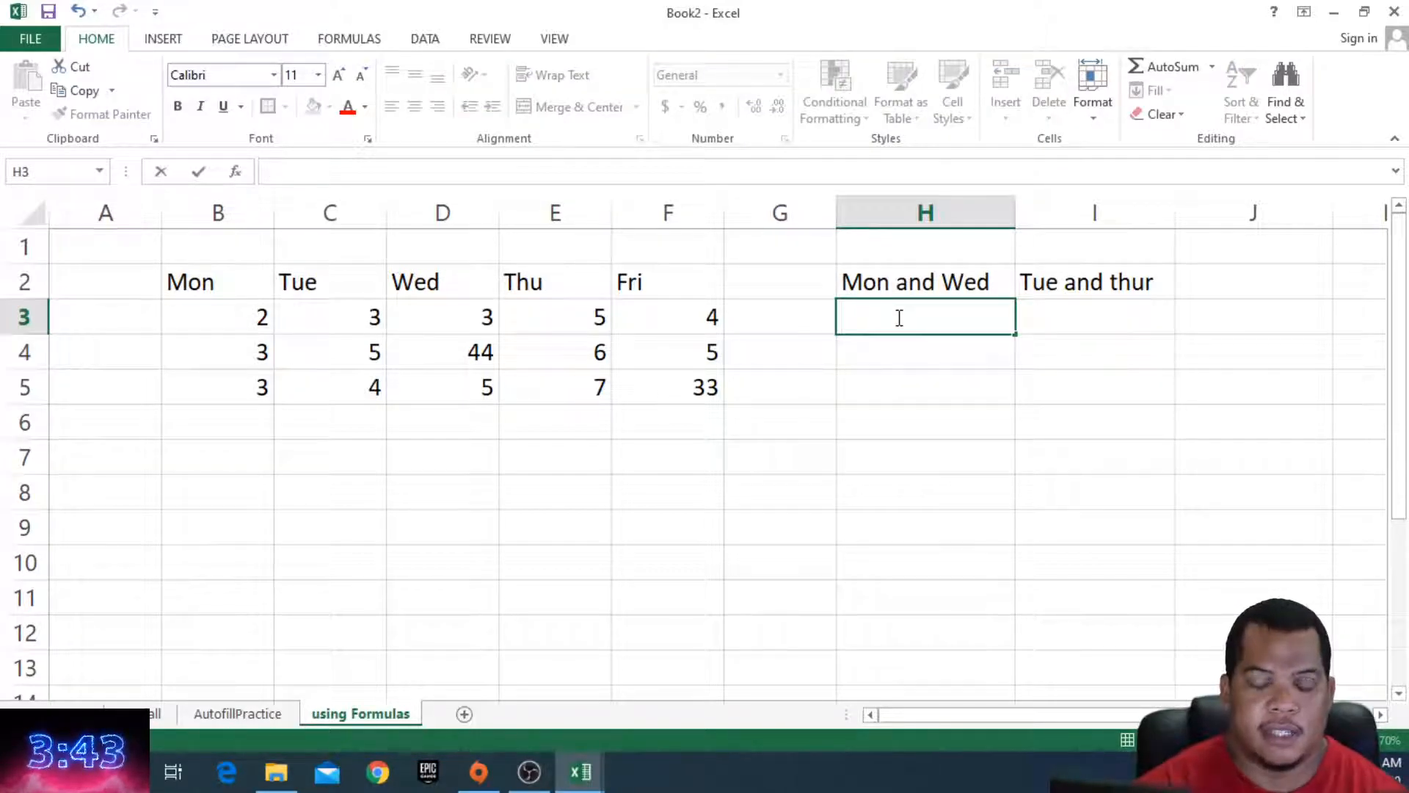
pyautogui.write('=')
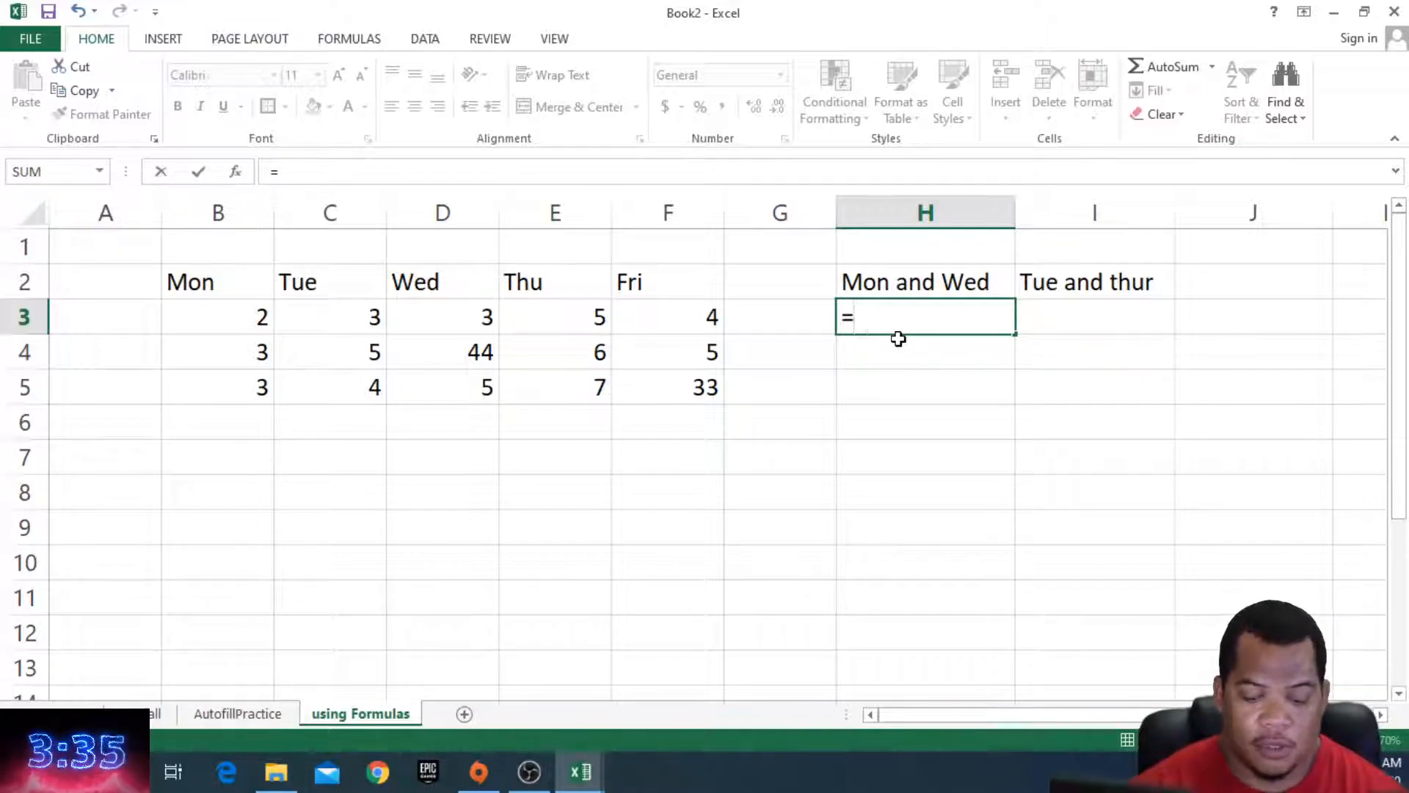
pyautogui.write('2+3')
pyautogui.press('Return')
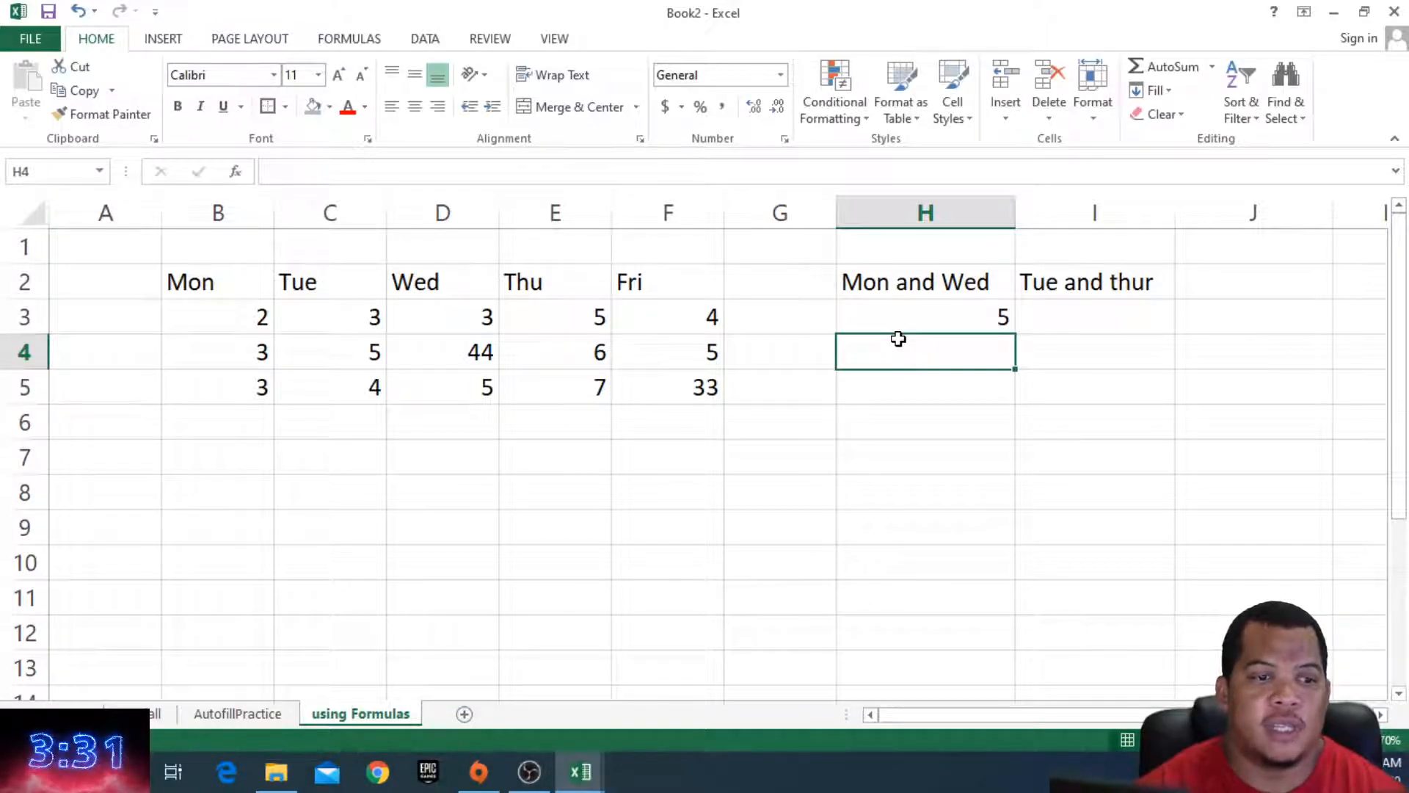
pyautogui.click(922, 308)
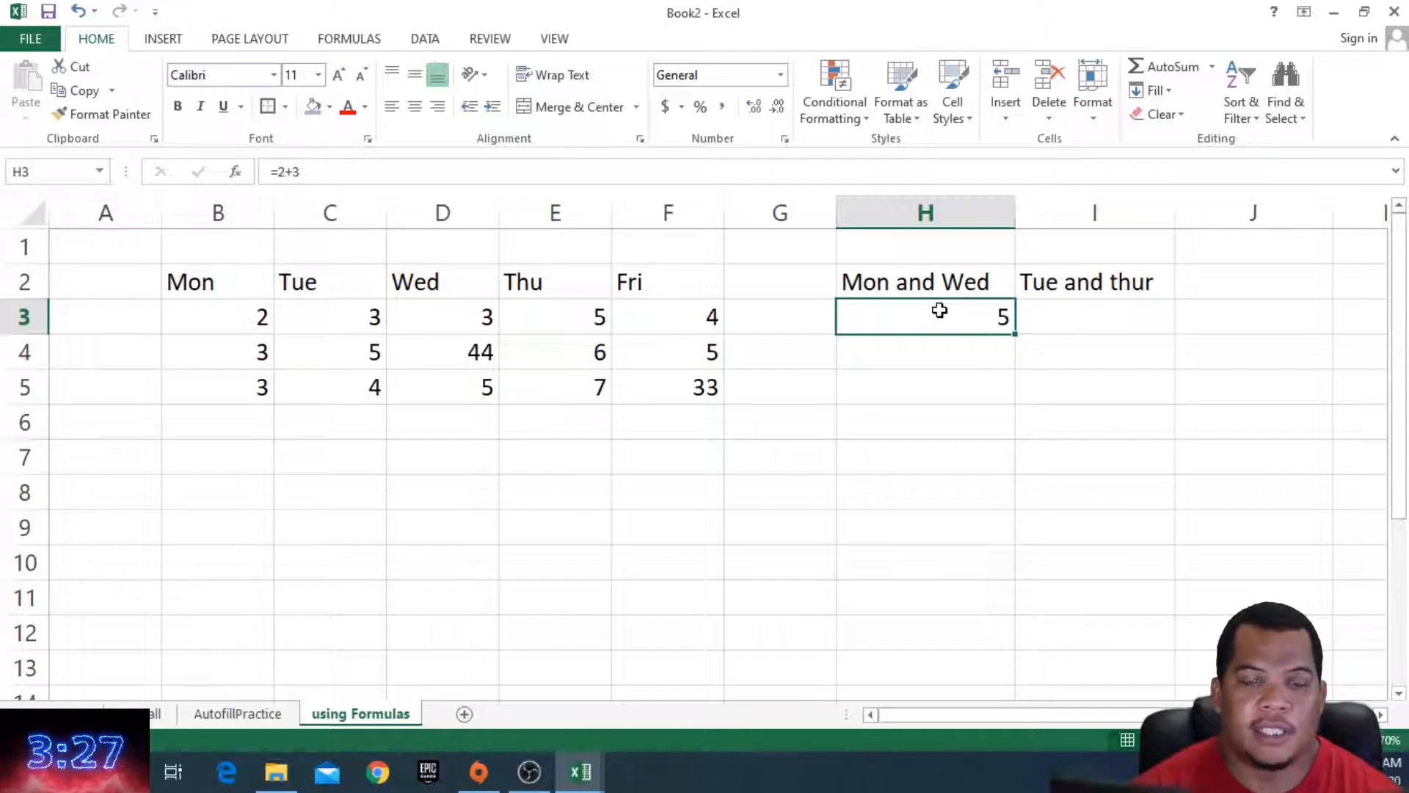
# Step: Set the Wednesday value in D3 to 4 and check the formula in H3
pyautogui.click(451, 317)
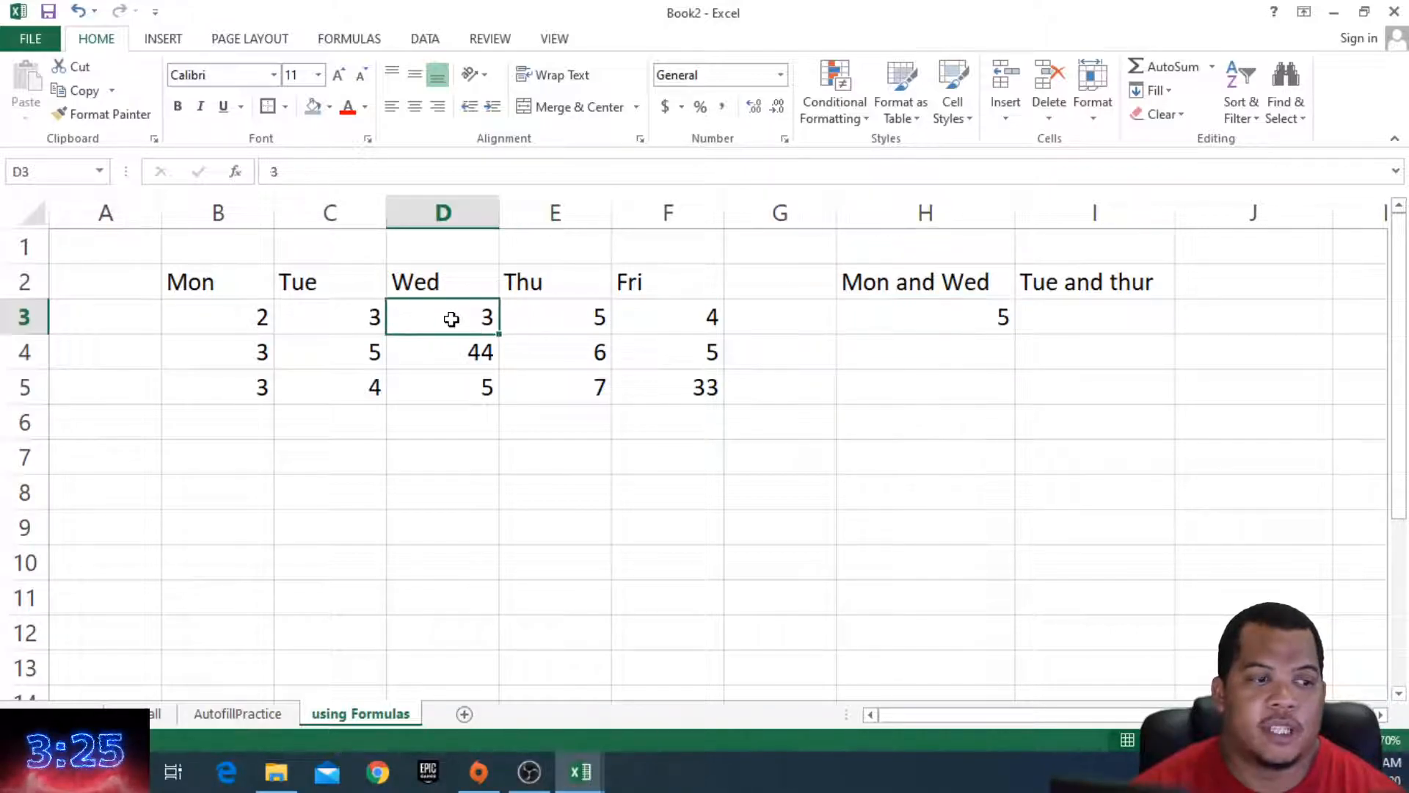
pyautogui.write('4')
pyautogui.press('Return')
pyautogui.click(456, 317)
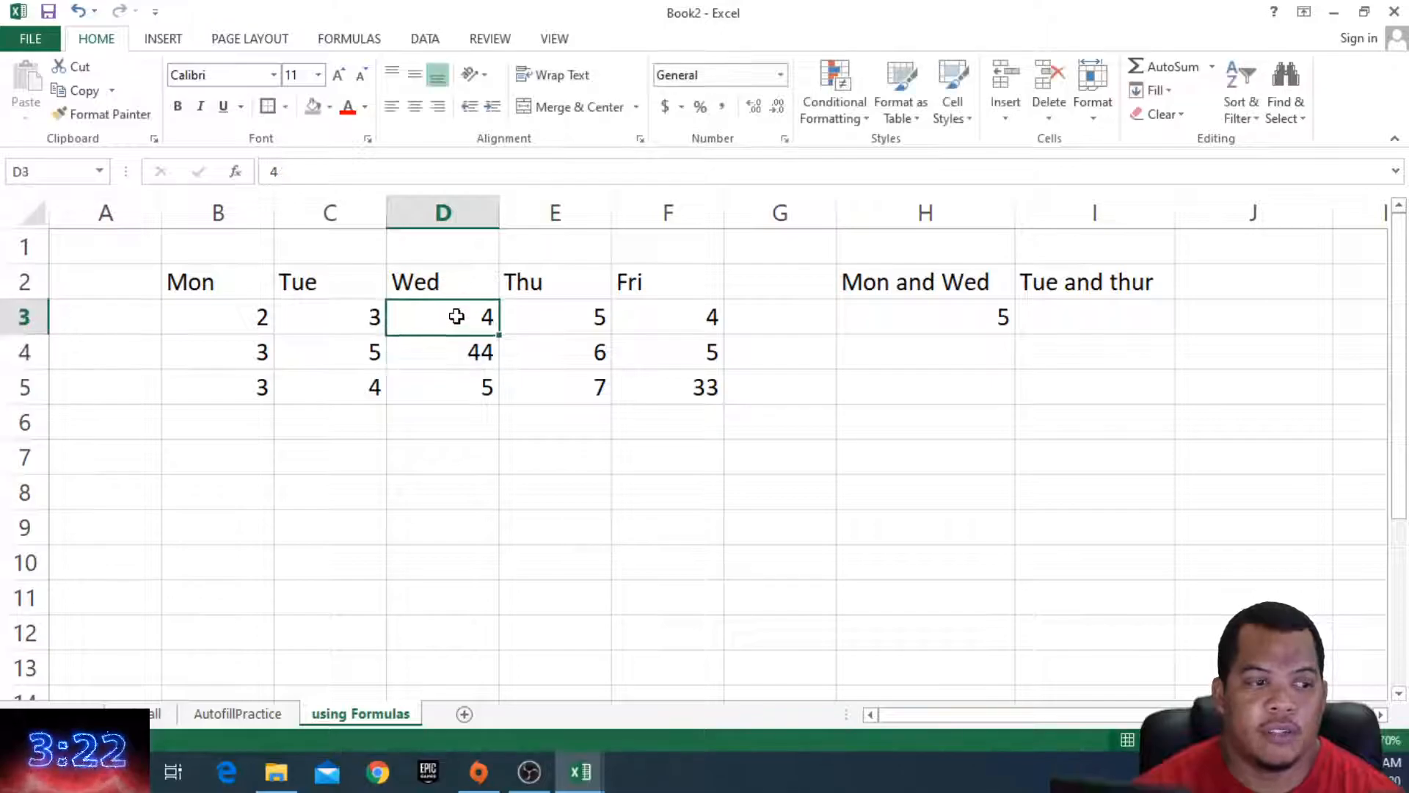
pyautogui.click(937, 314)
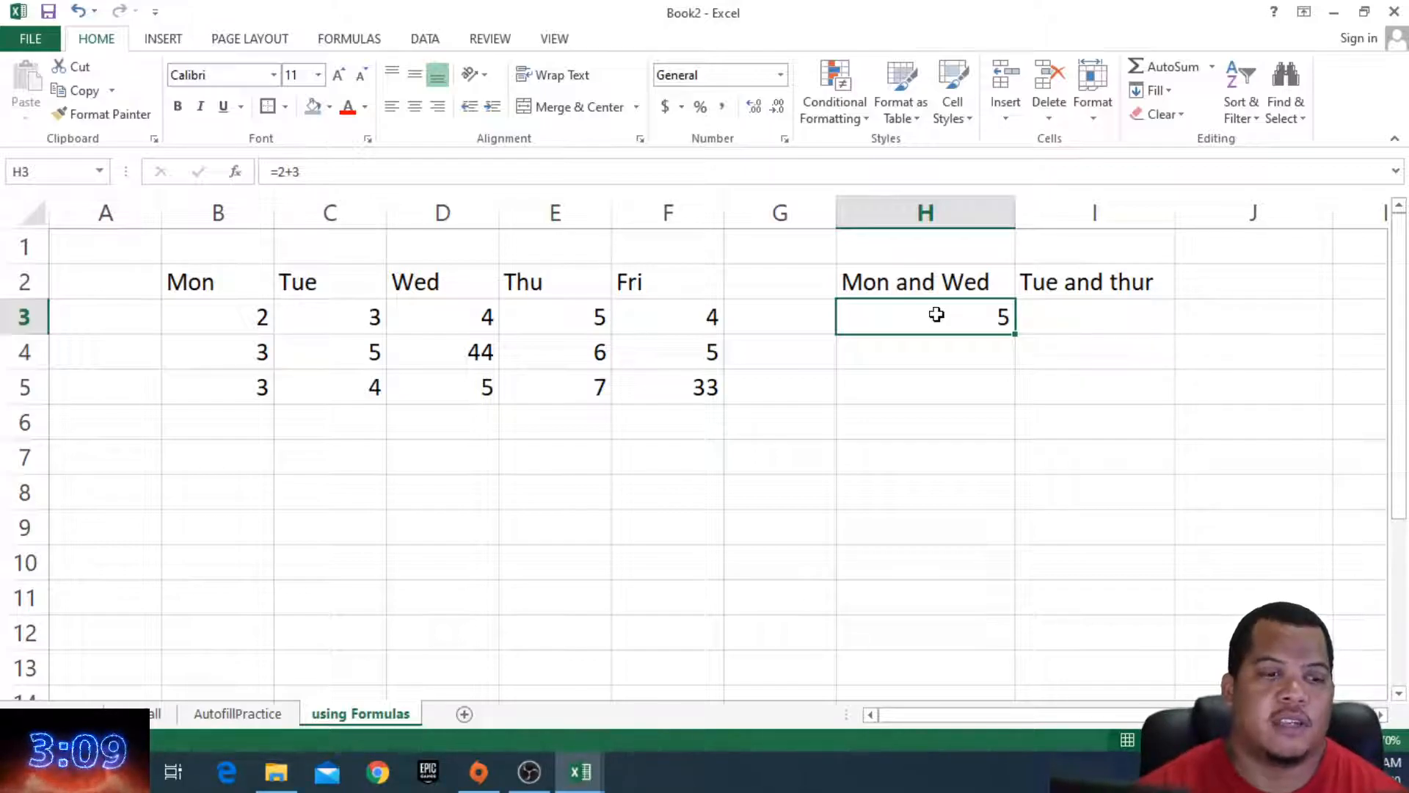
# Step: Replace the fixed numbers in H3 with cell references so the formula is =B3+D3
pyautogui.click(888, 346)
pyautogui.click(890, 318)
pyautogui.doubleClick(892, 319)
pyautogui.press('BackSpace')
pyautogui.press('BackSpace')
pyautogui.press('BackSpace')
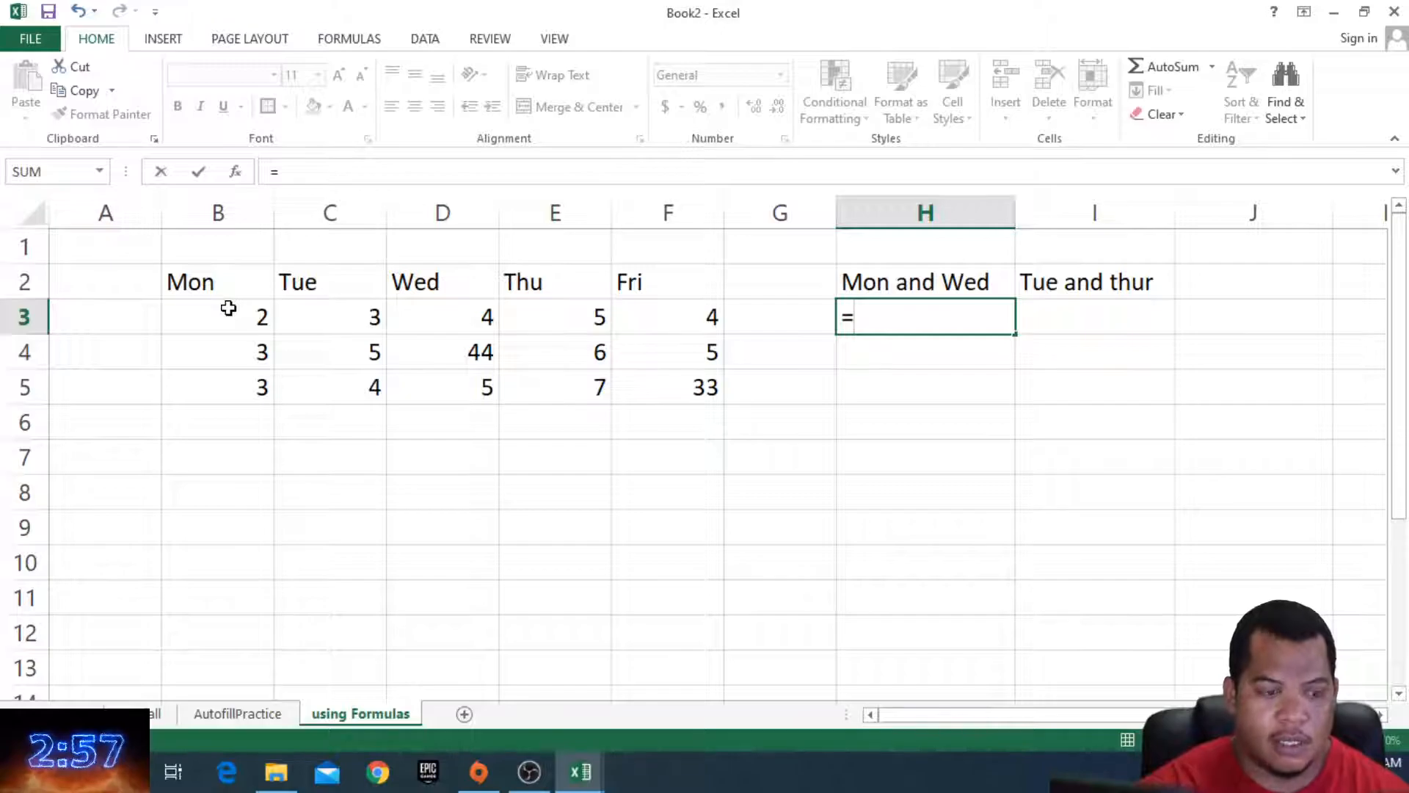
pyautogui.write('b3')
pyautogui.press('BackSpace')
pyautogui.press('BackSpace')
pyautogui.click(205, 316)
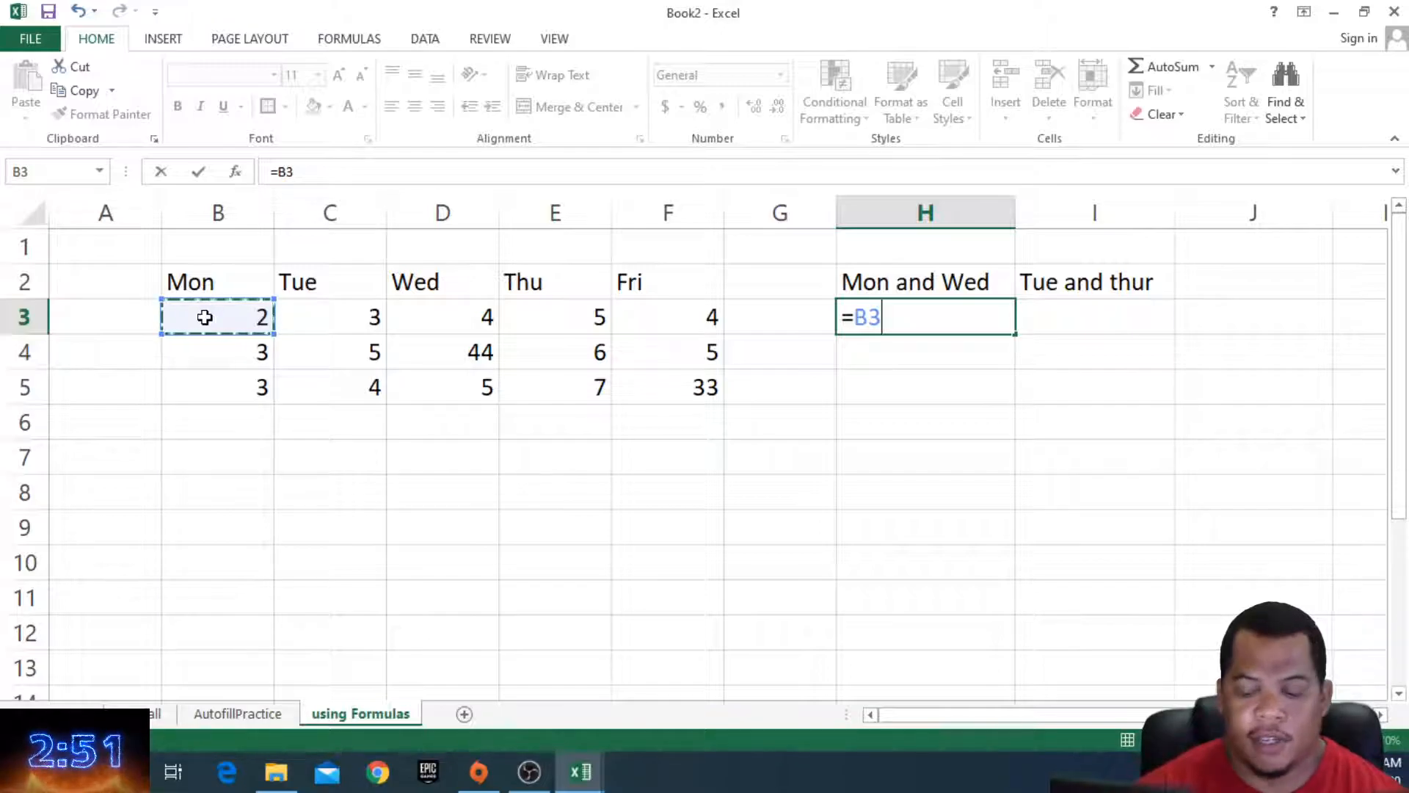
pyautogui.write('+')
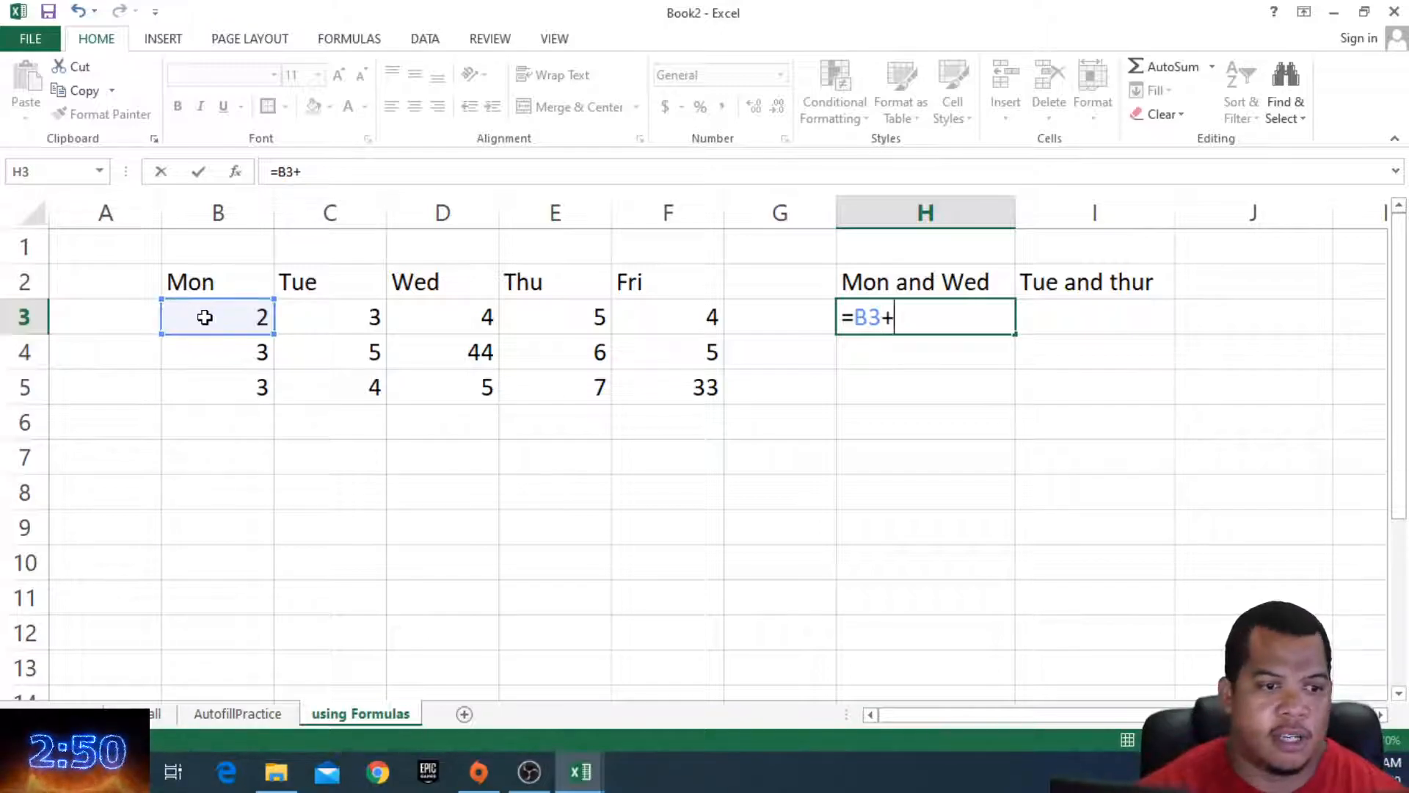
pyautogui.click(457, 321)
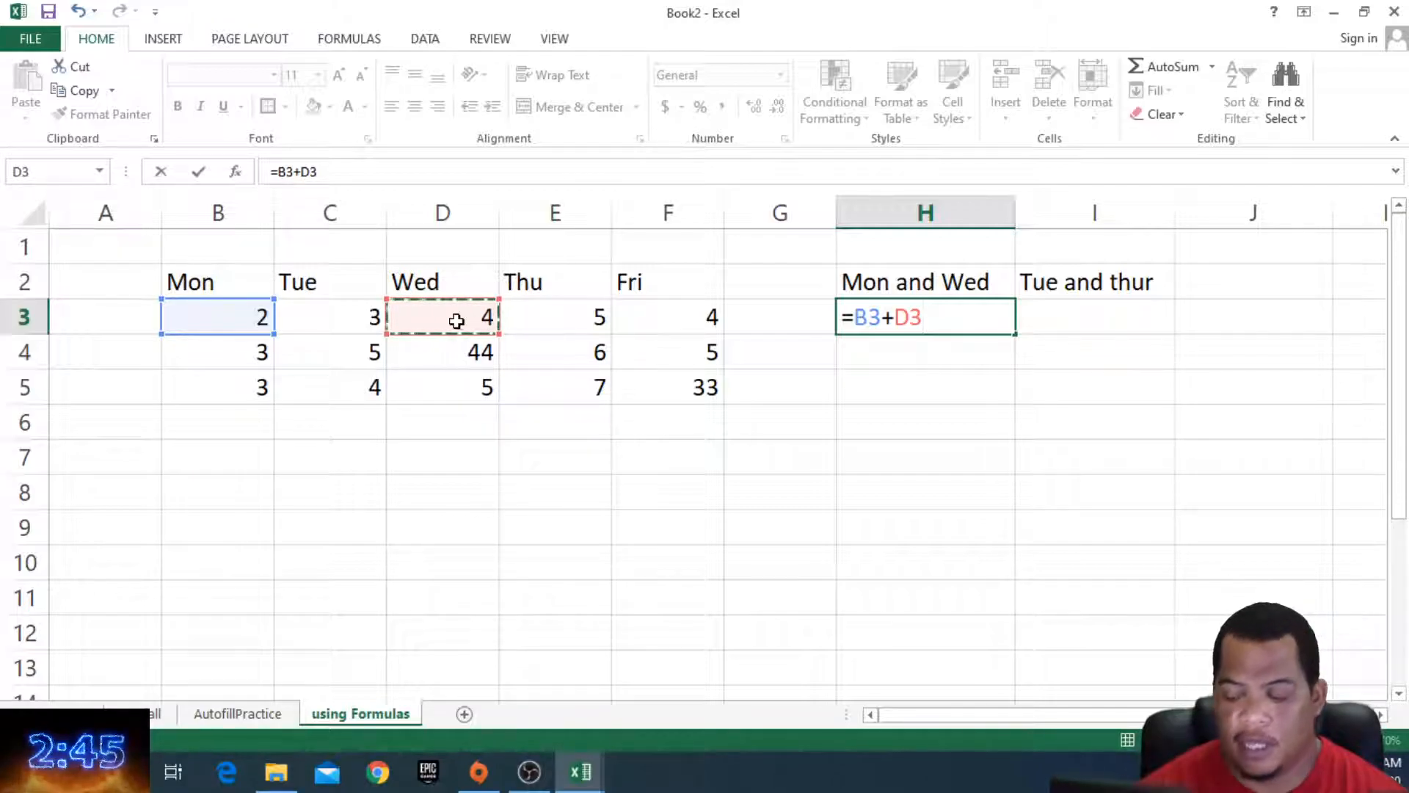
pyautogui.press('Return')
pyautogui.click(850, 320)
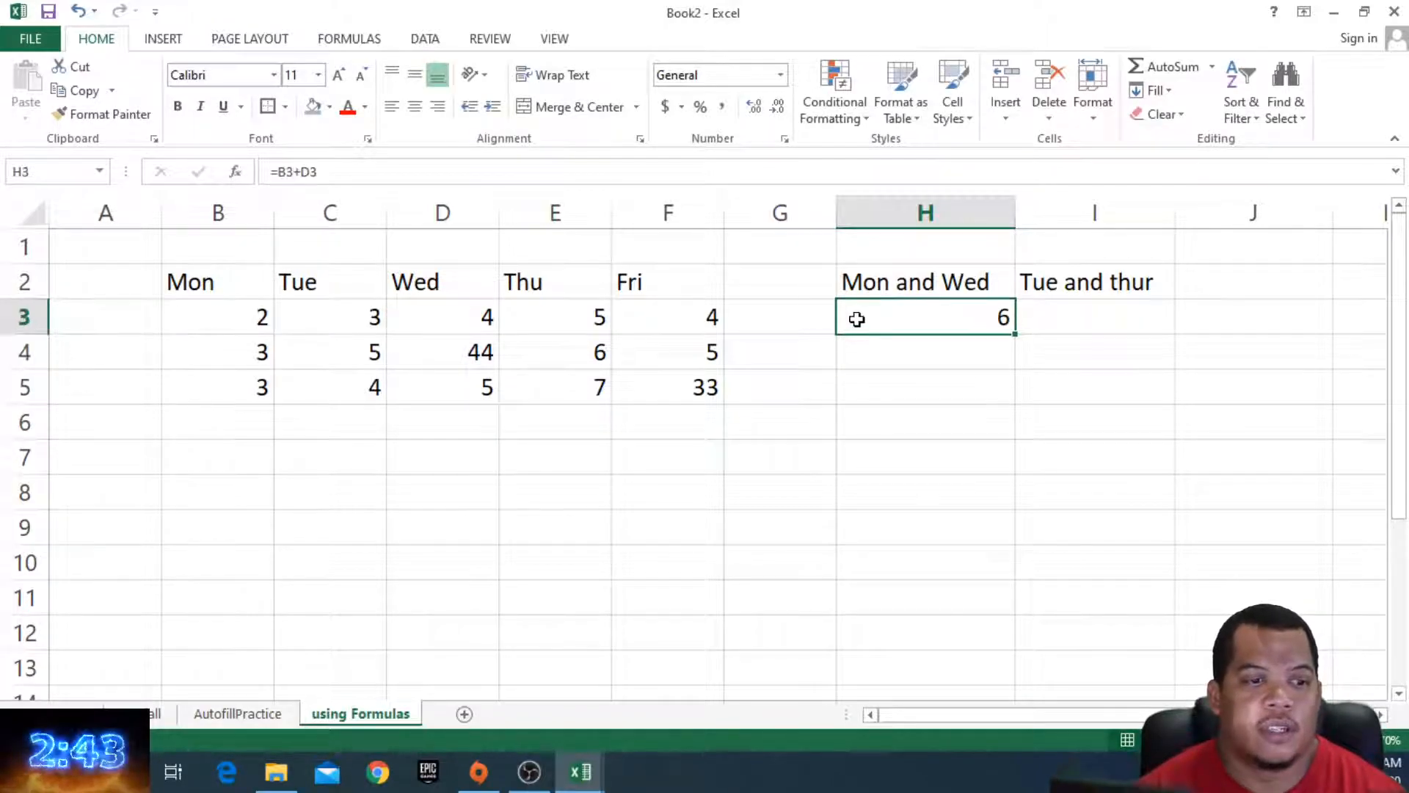
# Step: Set the Monday value in B3 to 5 and check the formula and result in H3
pyautogui.click(253, 322)
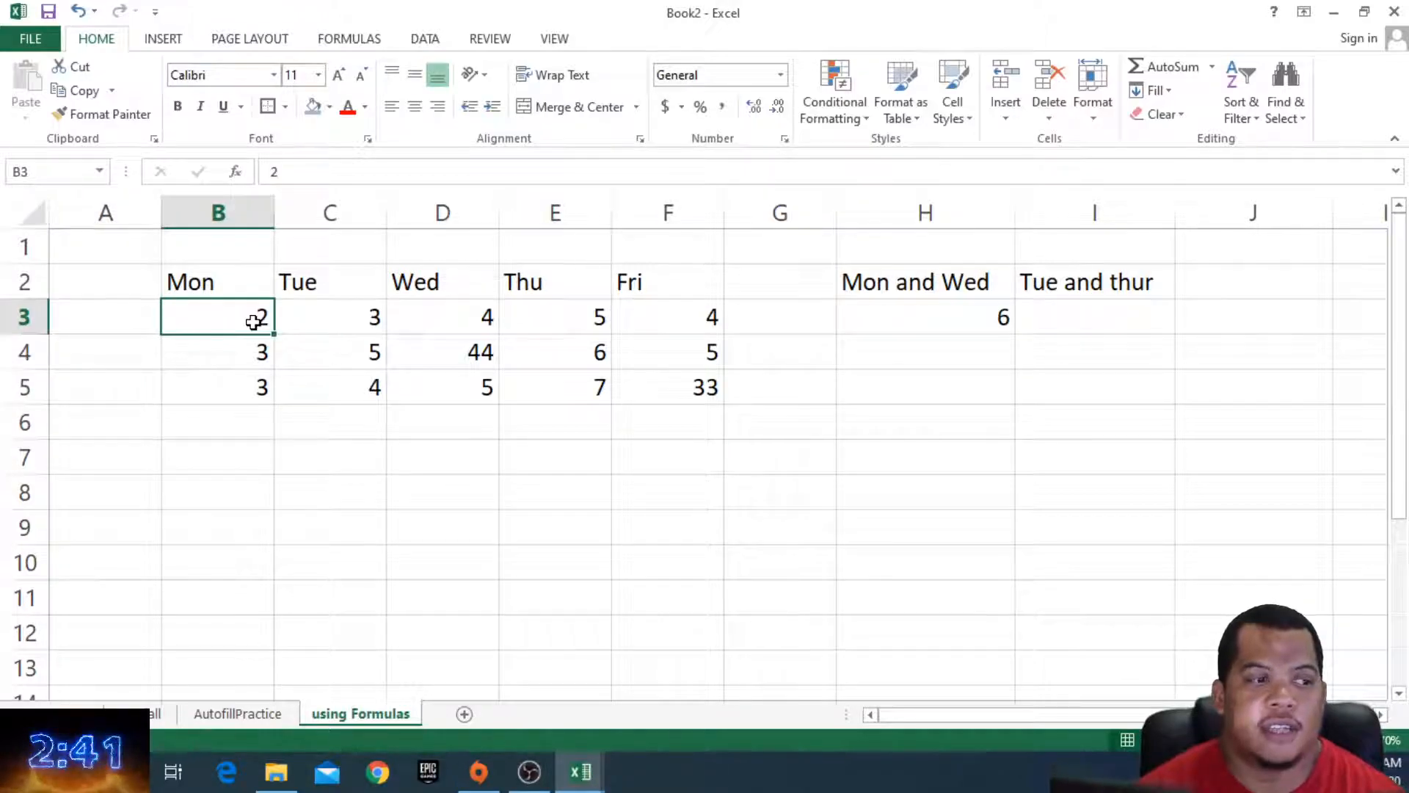
pyautogui.write('5')
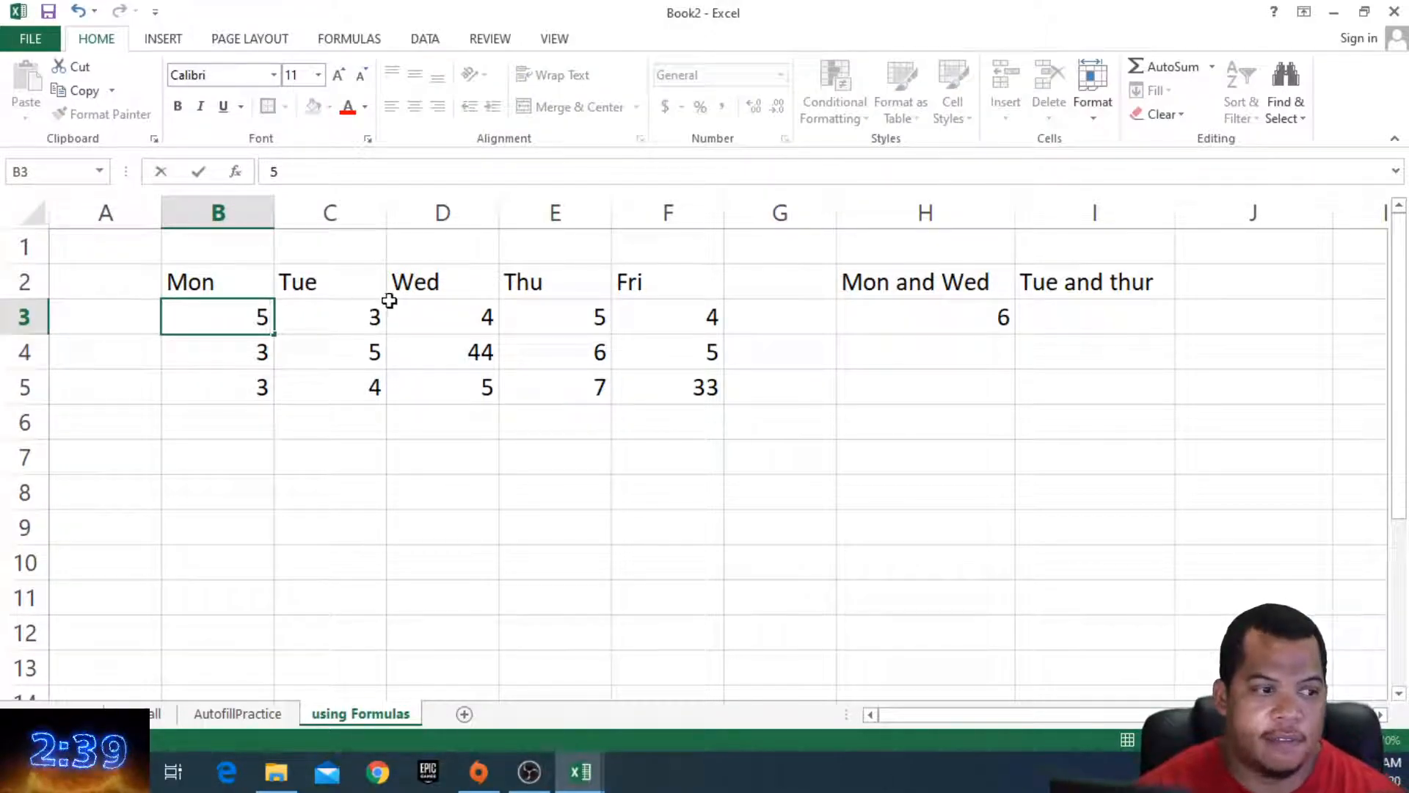
pyautogui.click(413, 317)
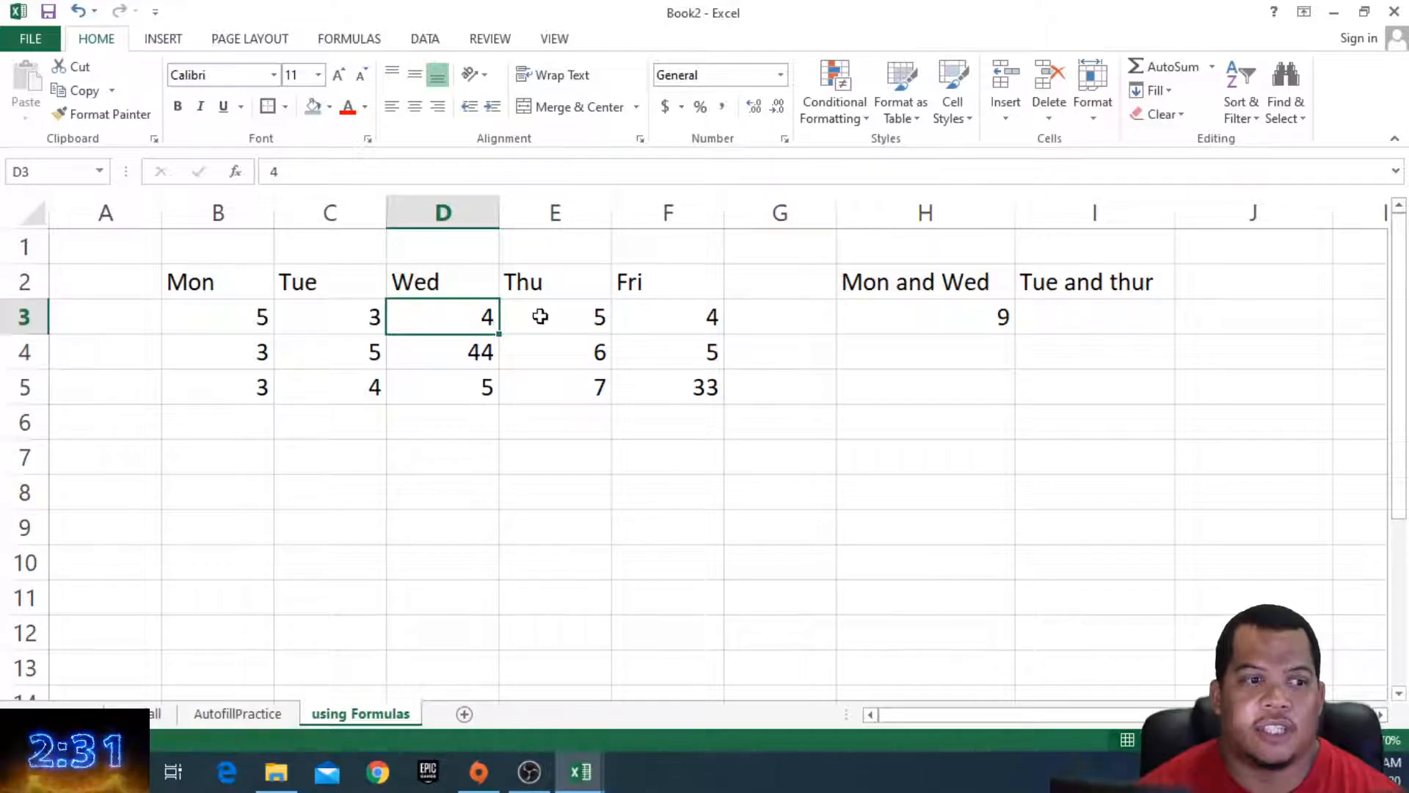
pyautogui.click(917, 316)
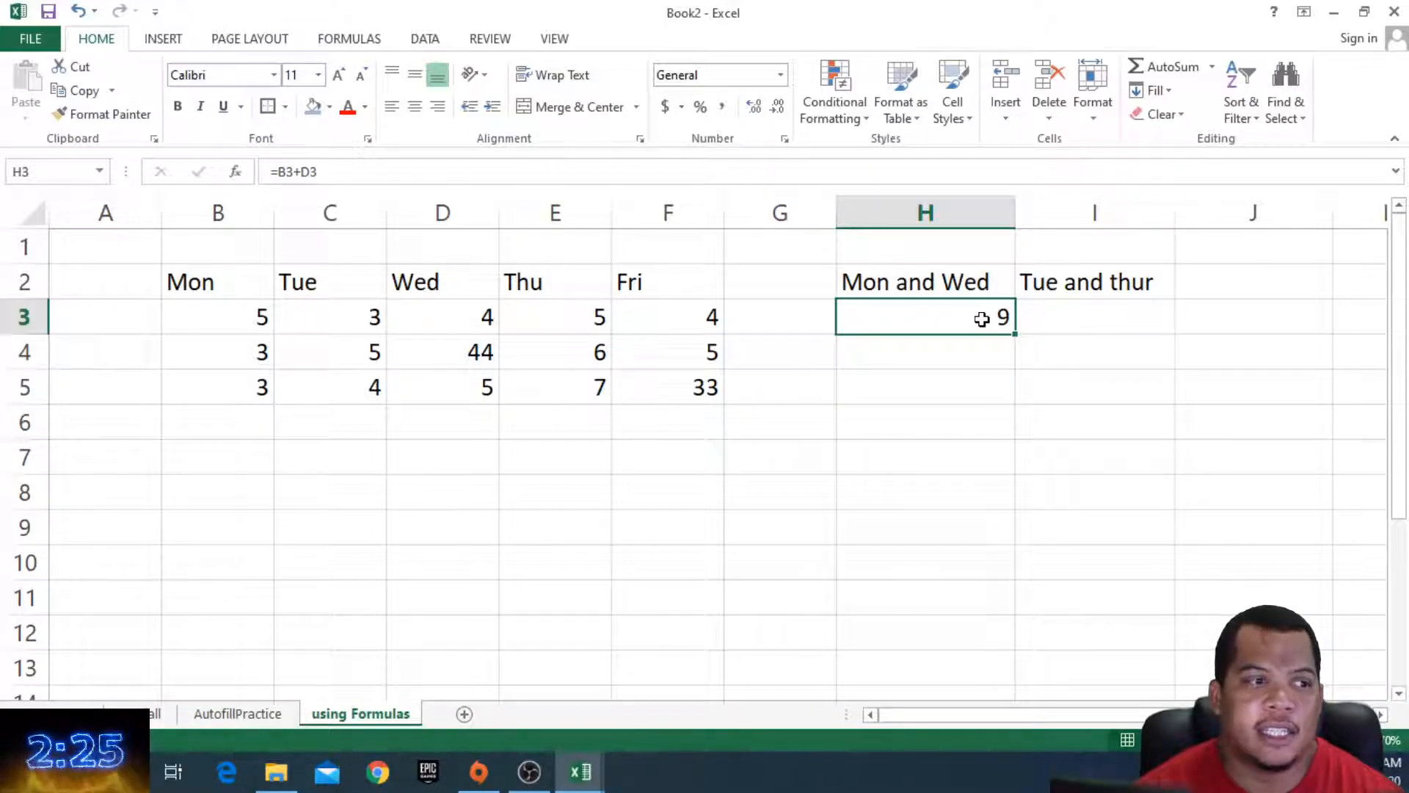
pyautogui.click(322, 173)
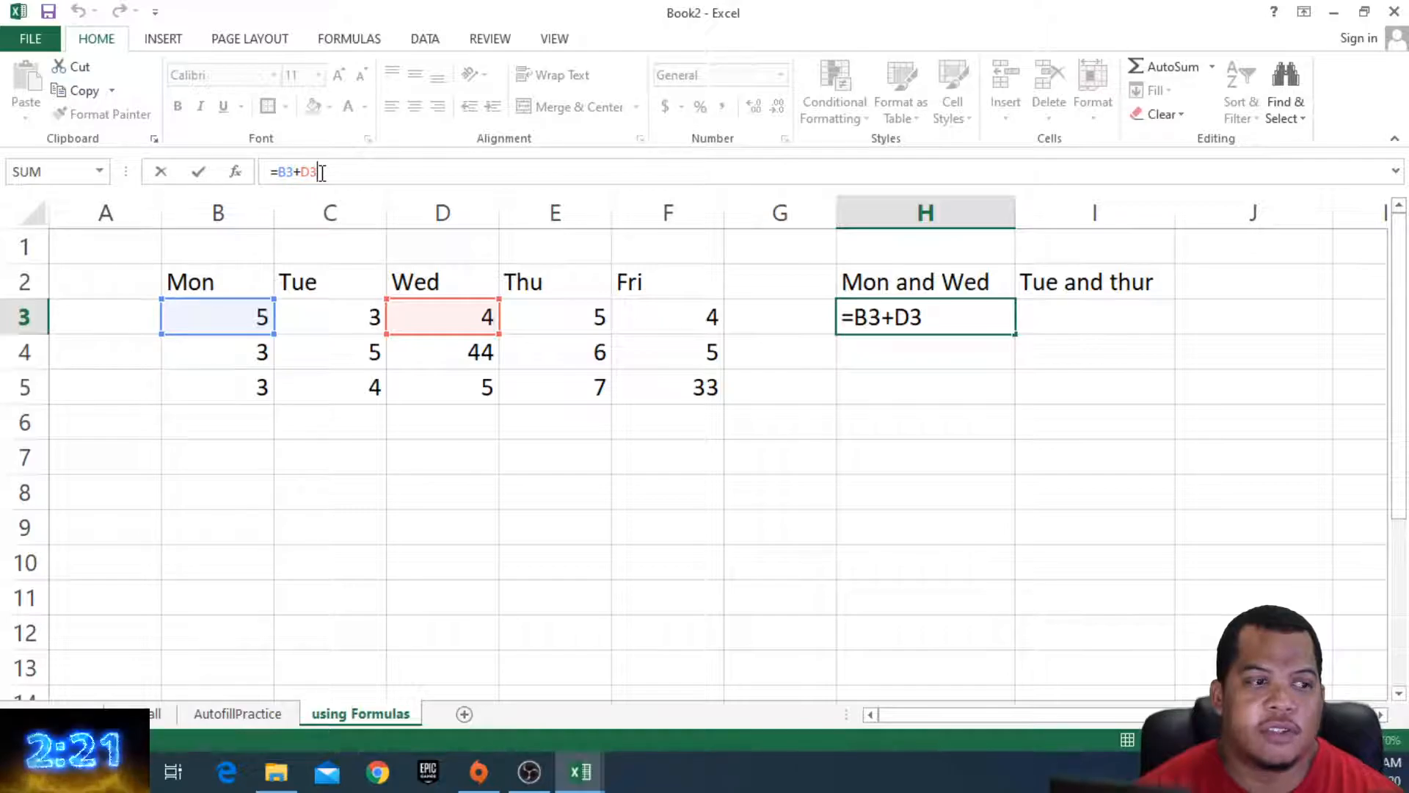
pyautogui.click(950, 318)
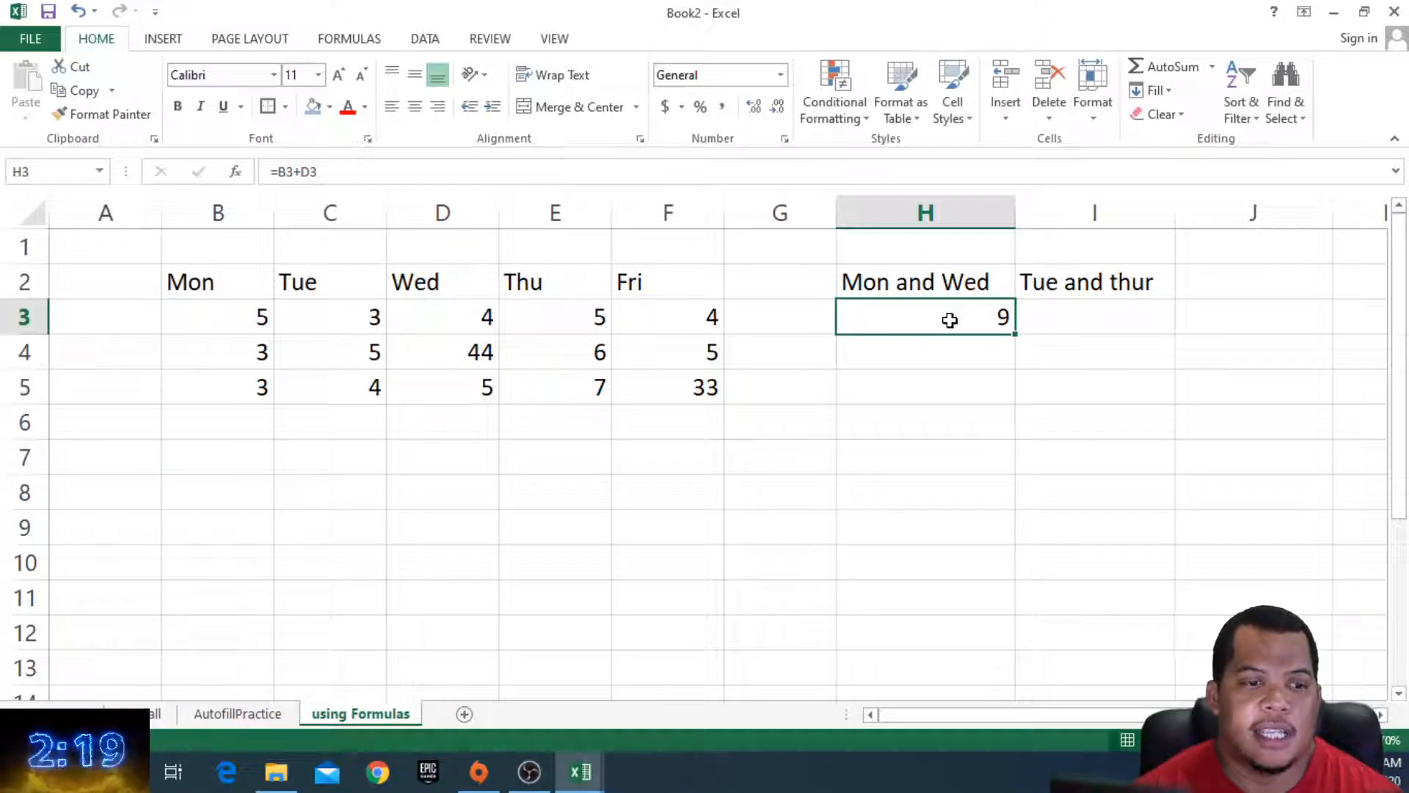
pyautogui.click(969, 339)
pyautogui.click(972, 328)
# Step: Enter the formula =B4+D4 in cell H4 to add the second row's Monday and Wednesday values
pyautogui.click(963, 357)
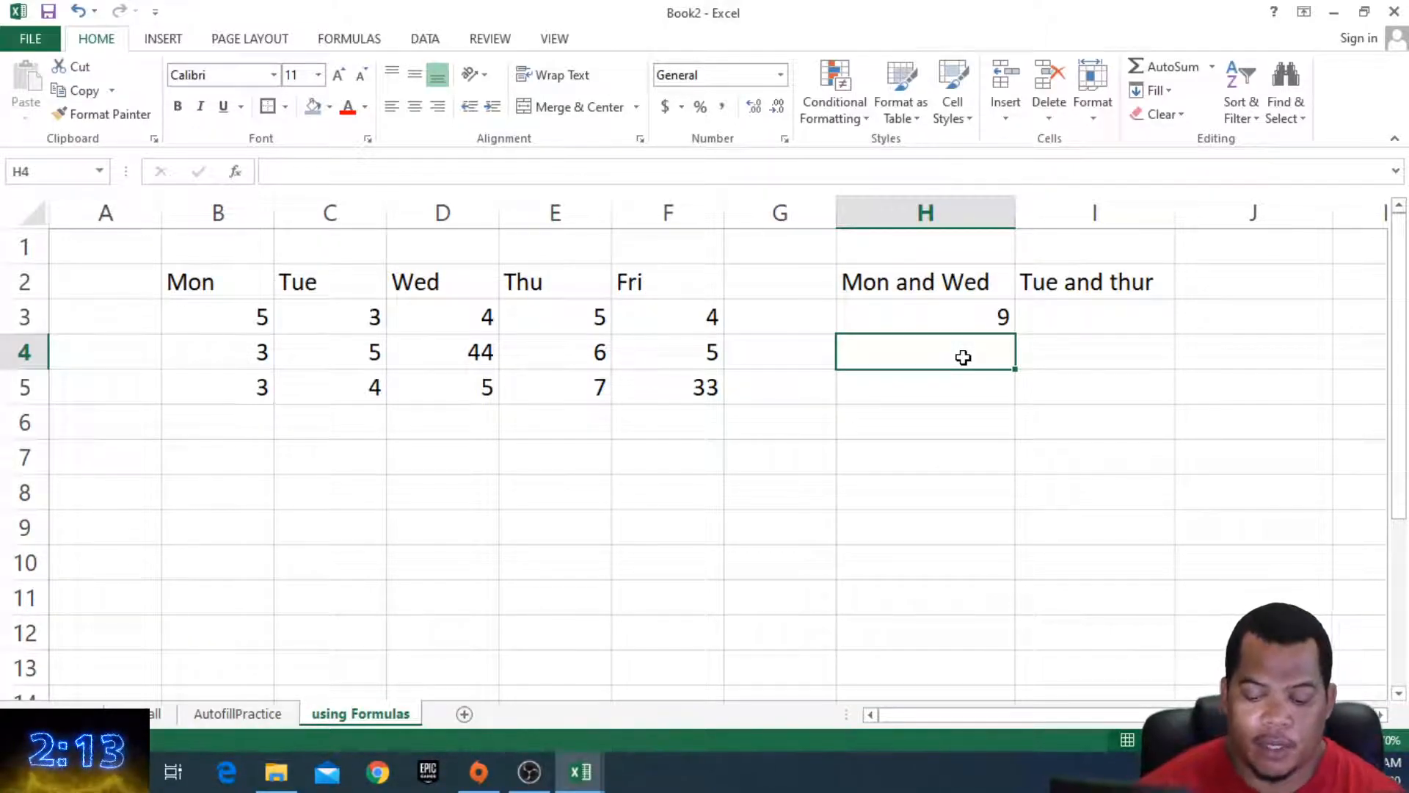
pyautogui.write('=')
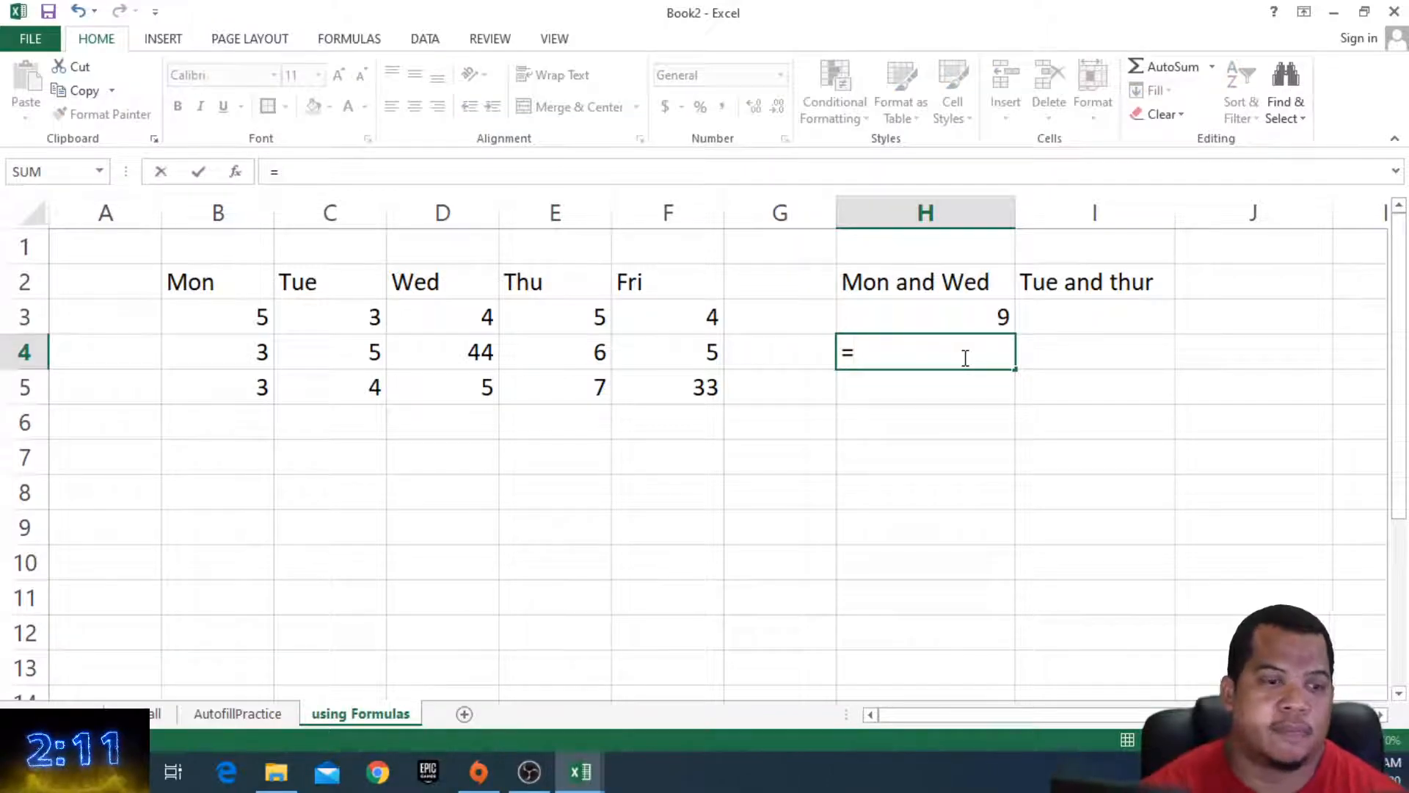
pyautogui.click(248, 359)
pyautogui.write('+')
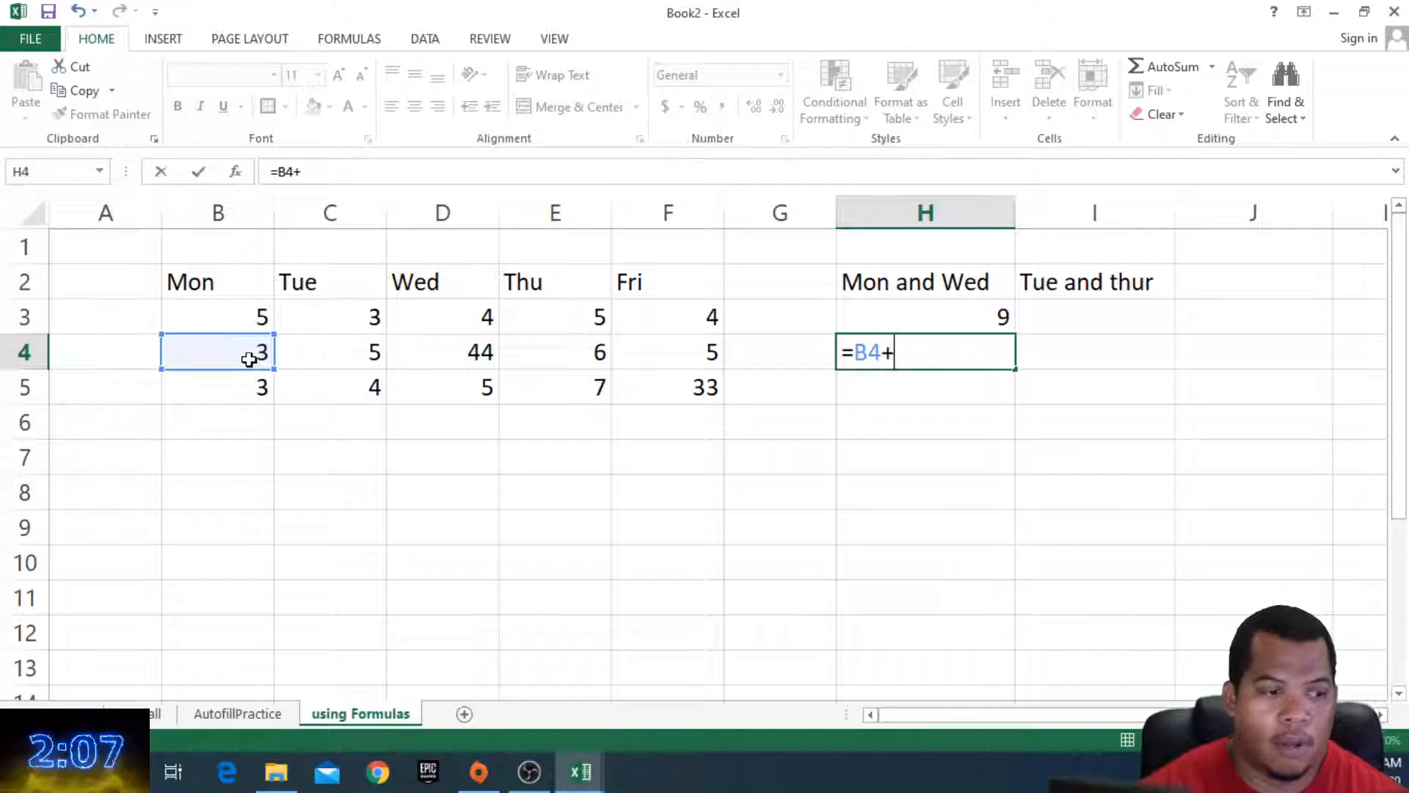
pyautogui.click(442, 352)
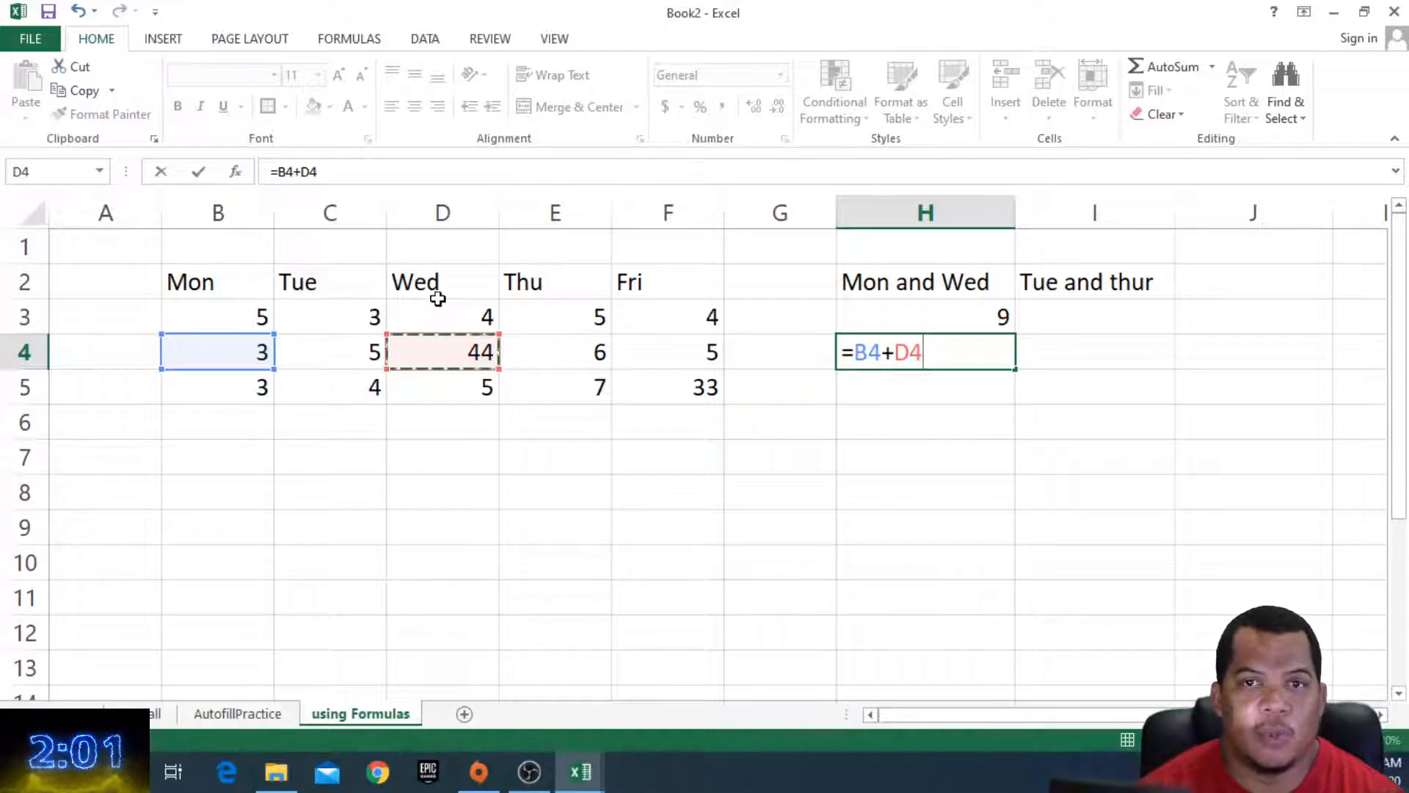
pyautogui.press('Return')
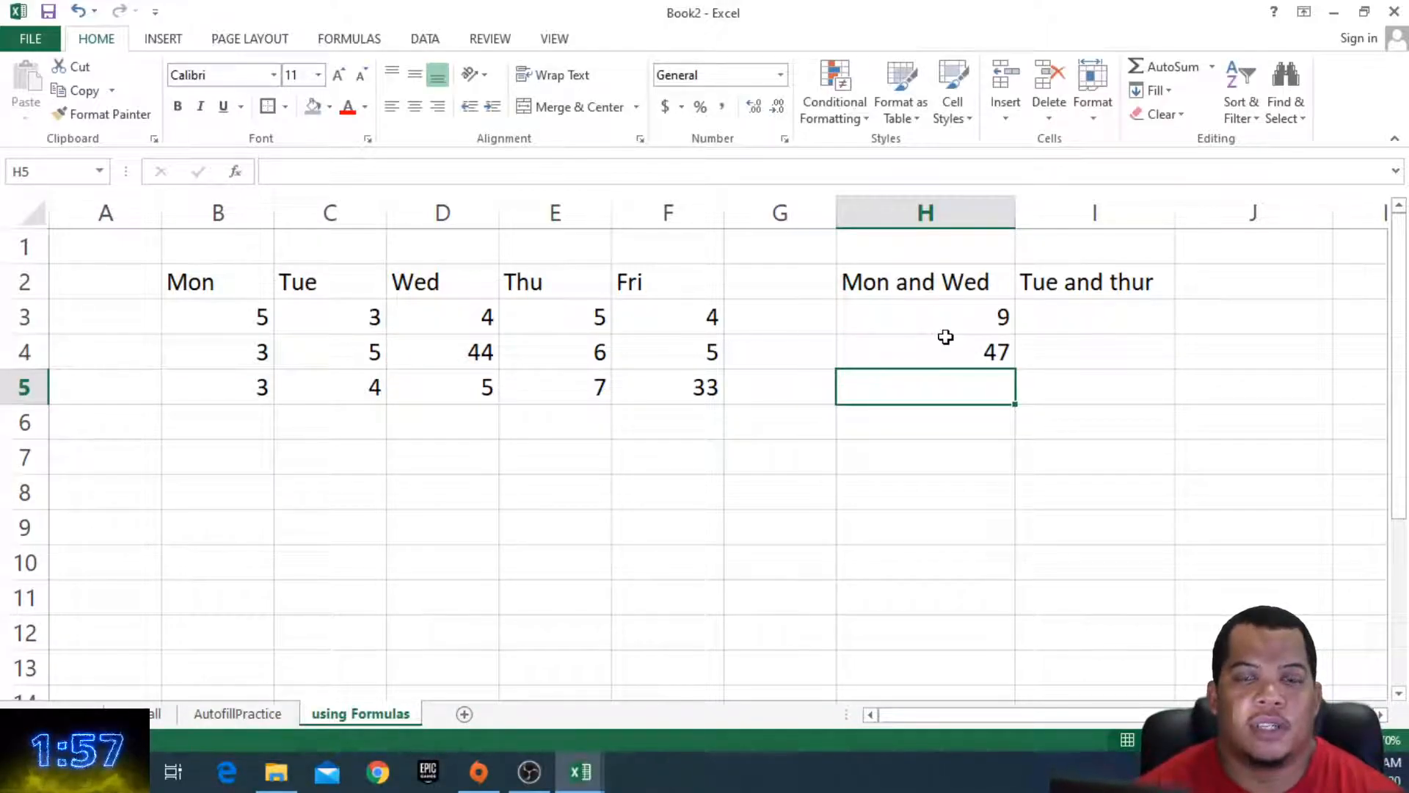
pyautogui.click(968, 353)
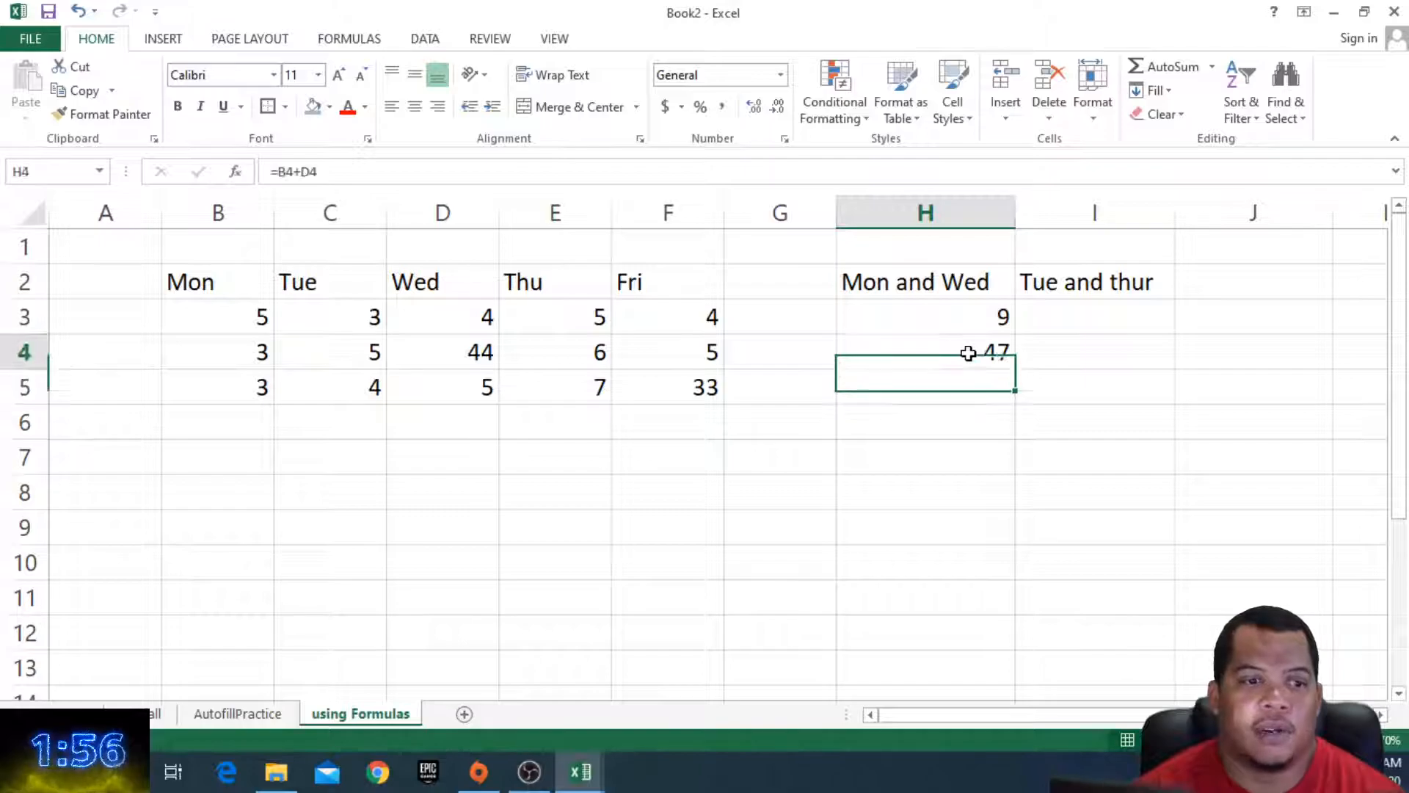
# Step: Set the Wednesday value in D4 to 55 and check the result in H4
pyautogui.click(472, 352)
pyautogui.write('55')
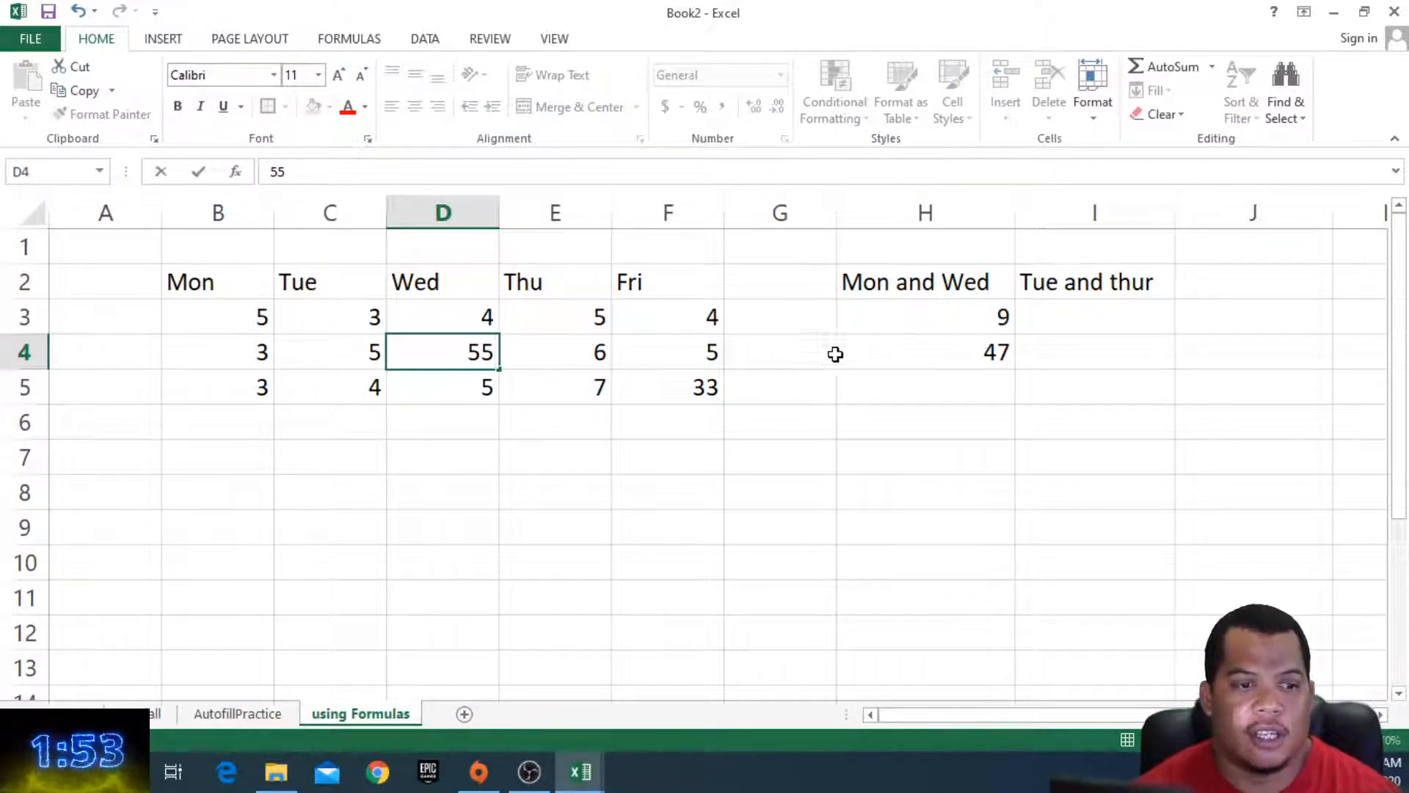
pyautogui.click(779, 355)
pyautogui.click(893, 352)
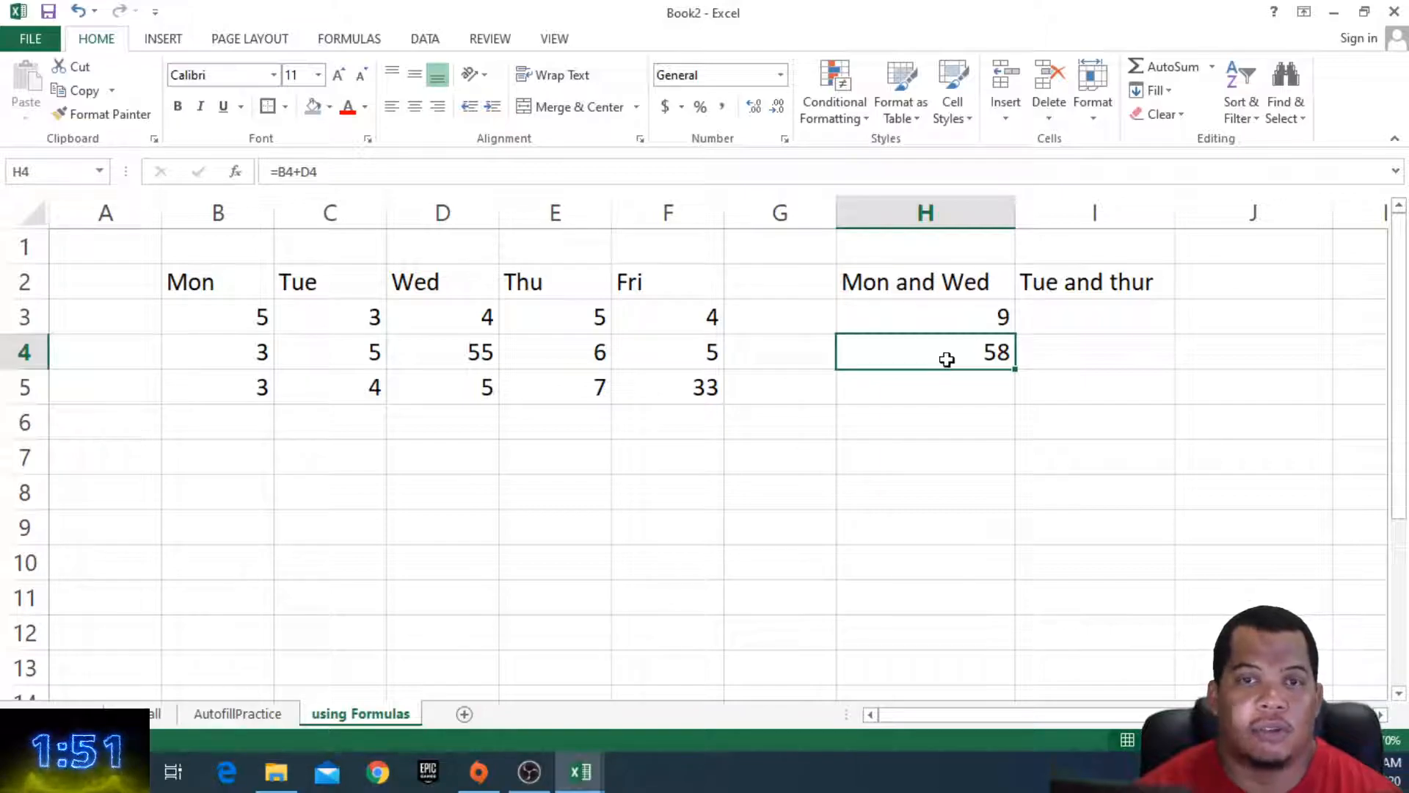
pyautogui.click(954, 384)
pyautogui.click(978, 352)
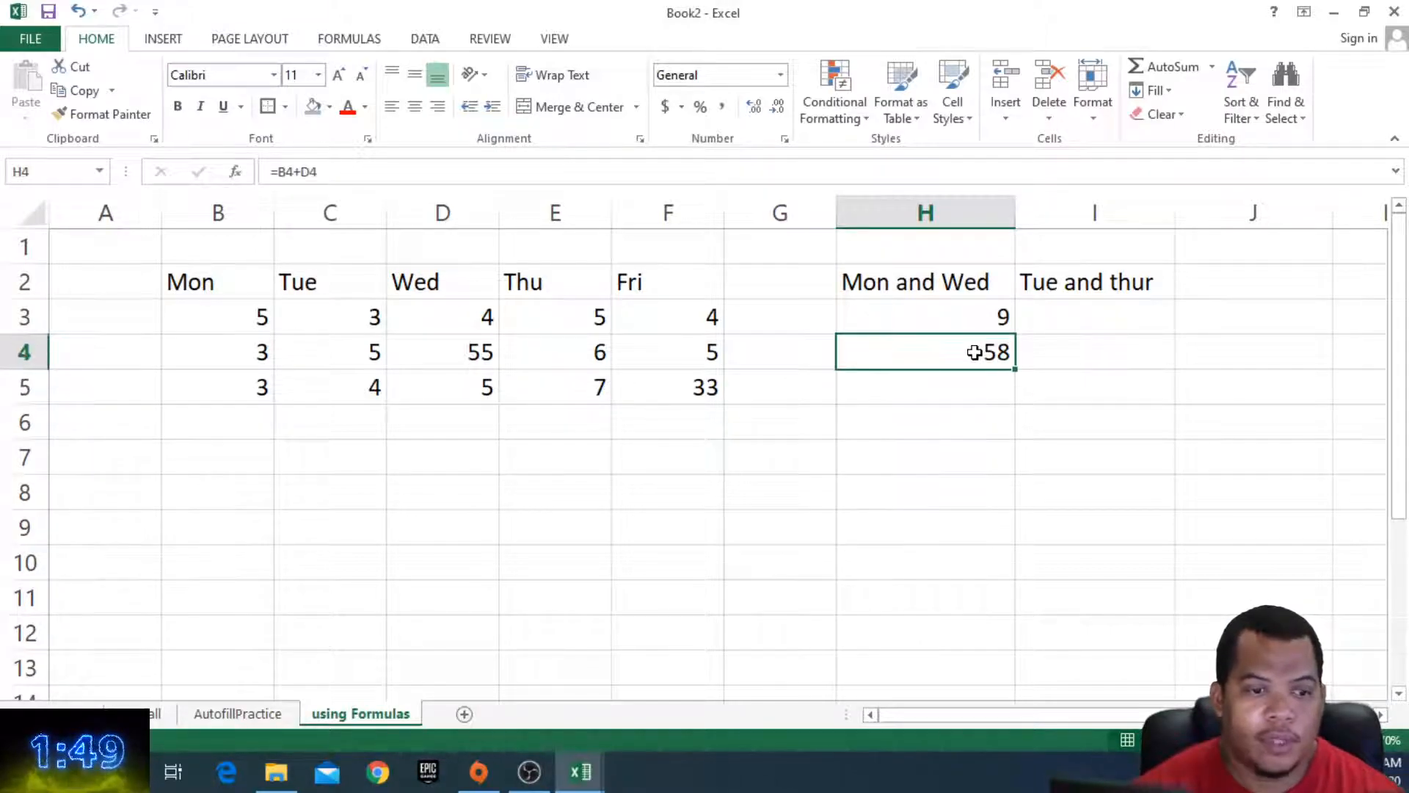
# Step: Clear the second row's Mon and Wed formula from cell H4
pyautogui.click(970, 397)
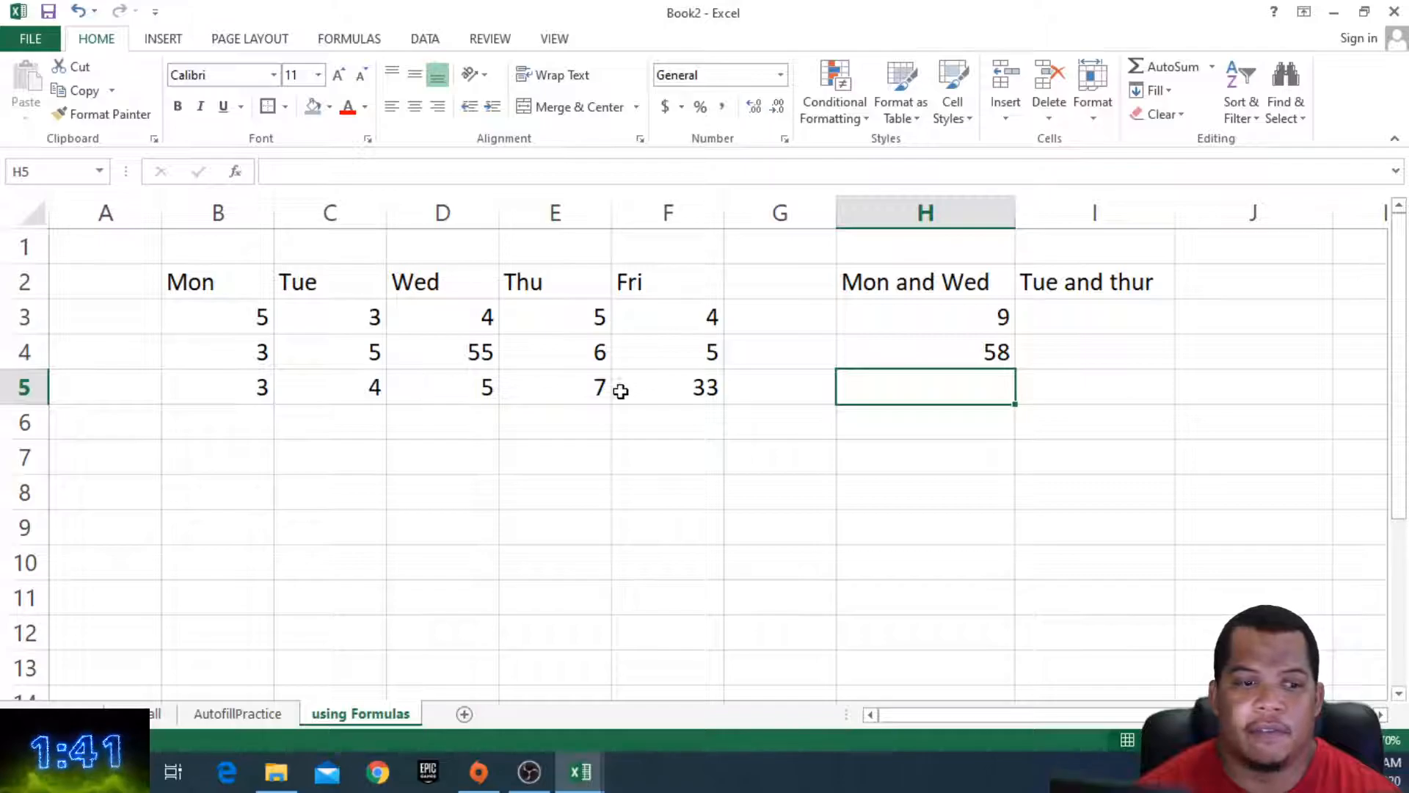
pyautogui.click(947, 351)
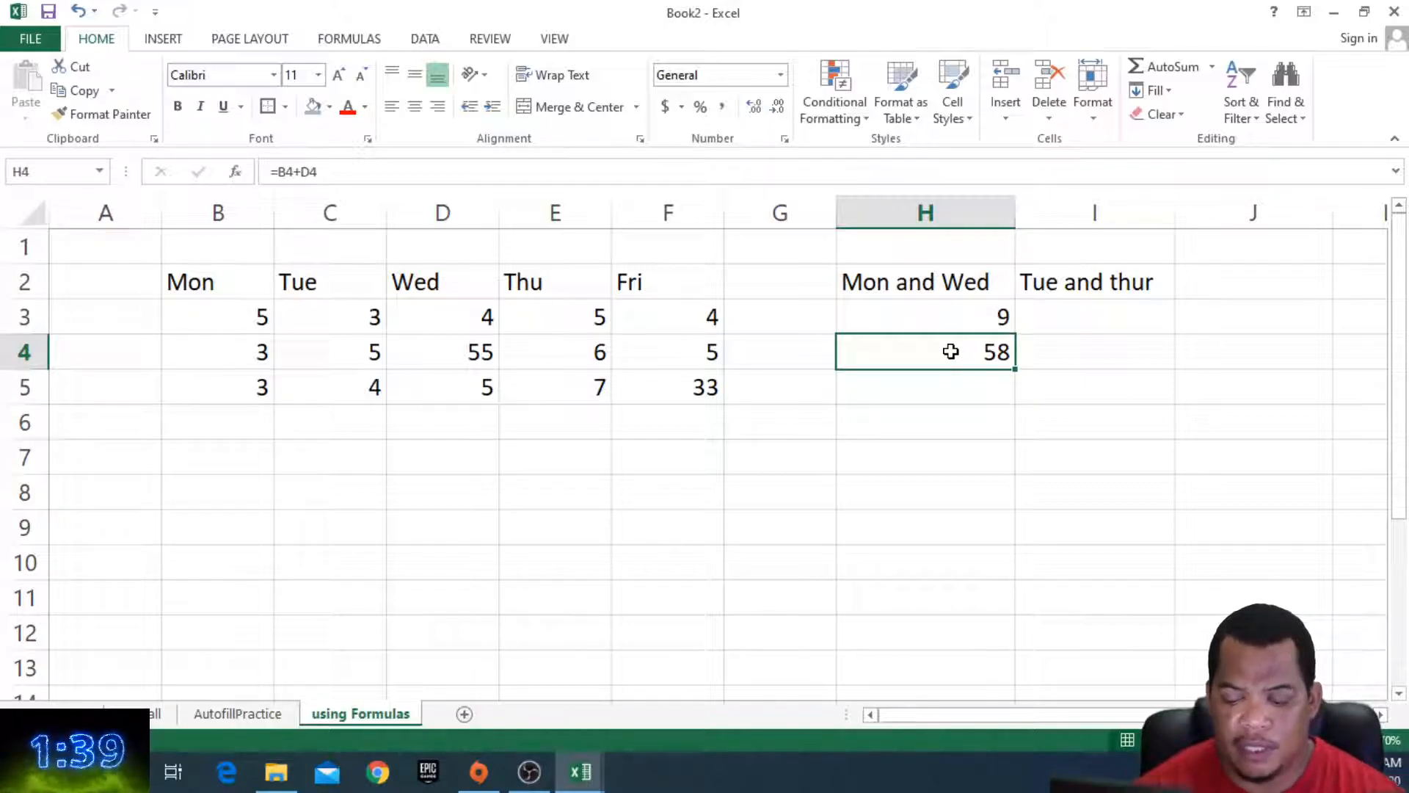
pyautogui.press('Delete')
# Step: Check the references in the H3 formula and fill it down the Mon and Wed column through H5
pyautogui.click(988, 326)
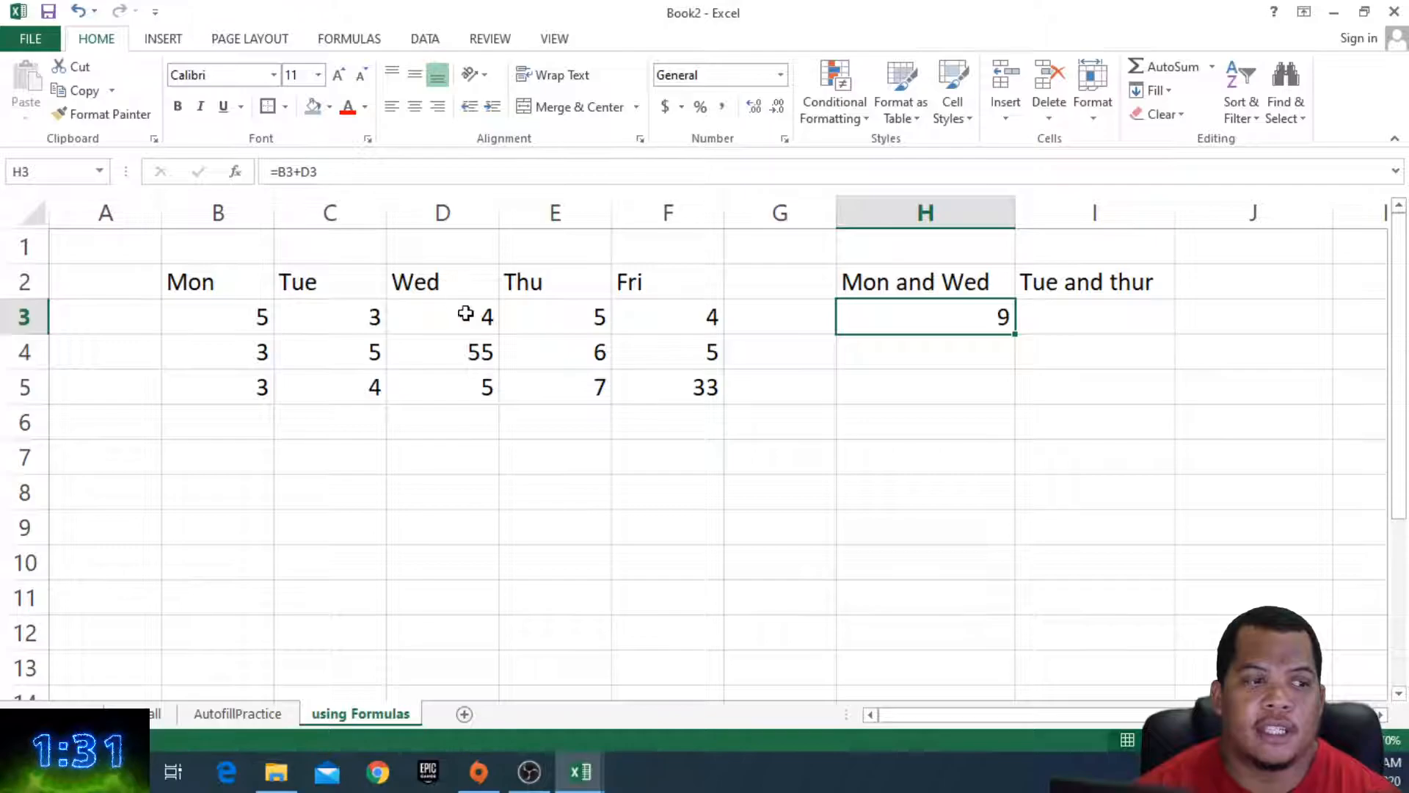
pyautogui.doubleClick(919, 325)
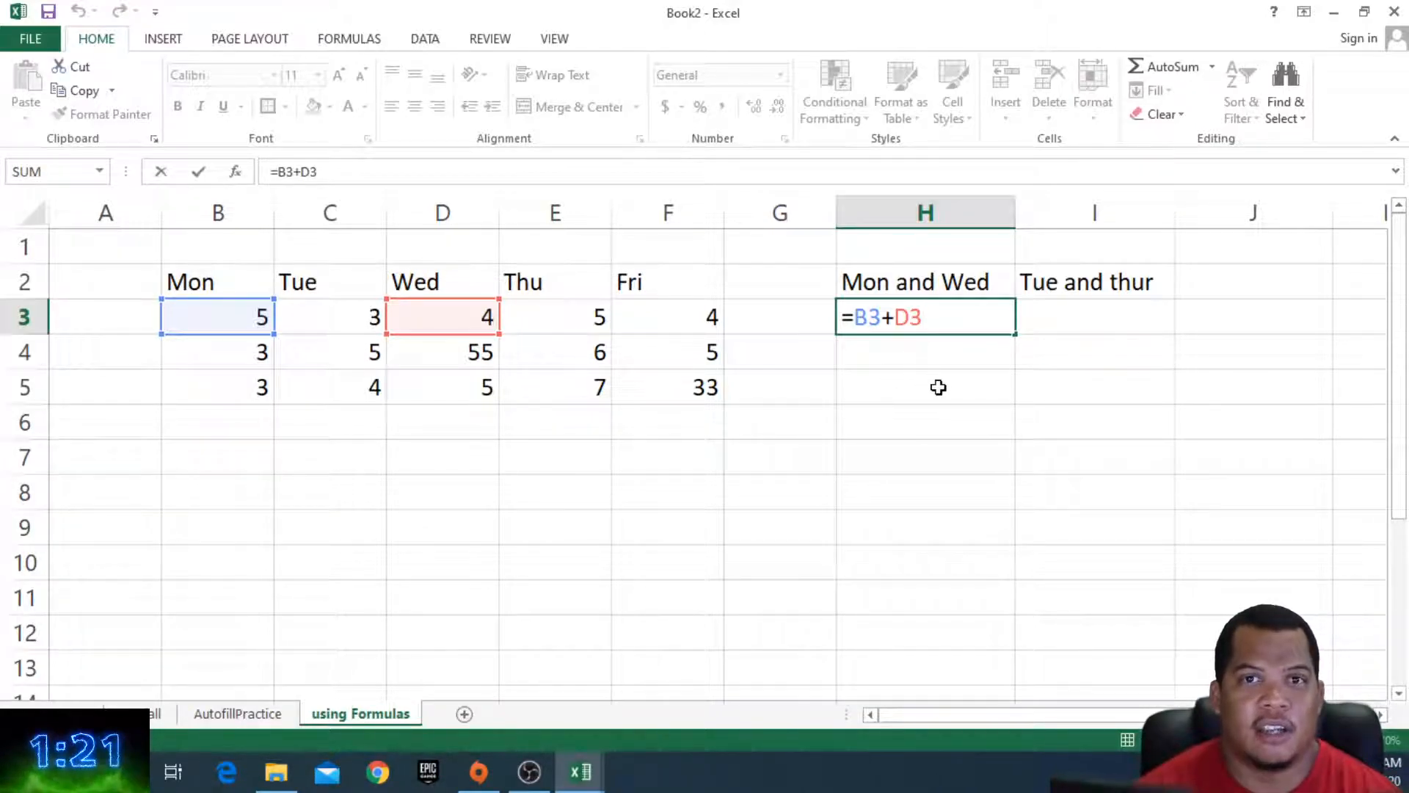
pyautogui.press('Escape')
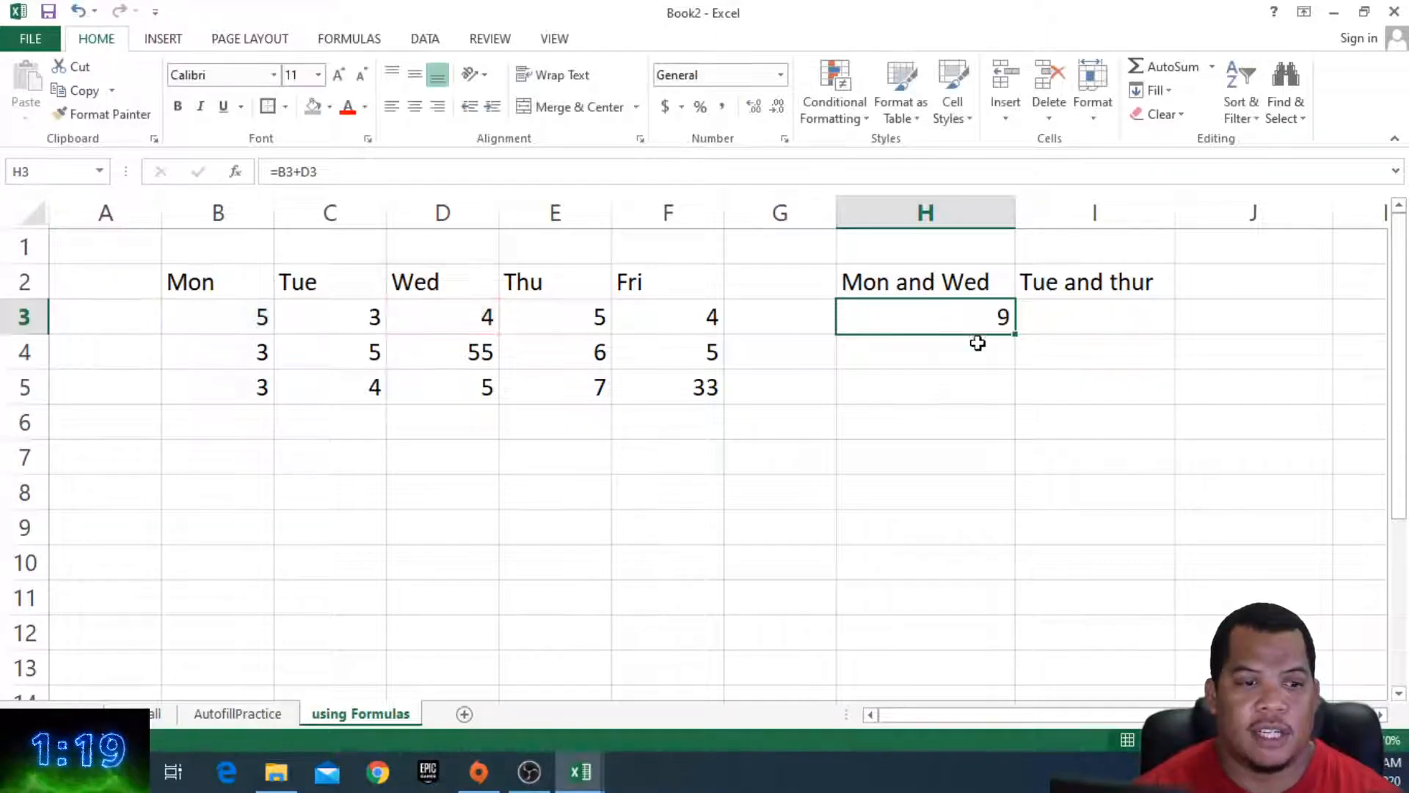
pyautogui.doubleClick(987, 317)
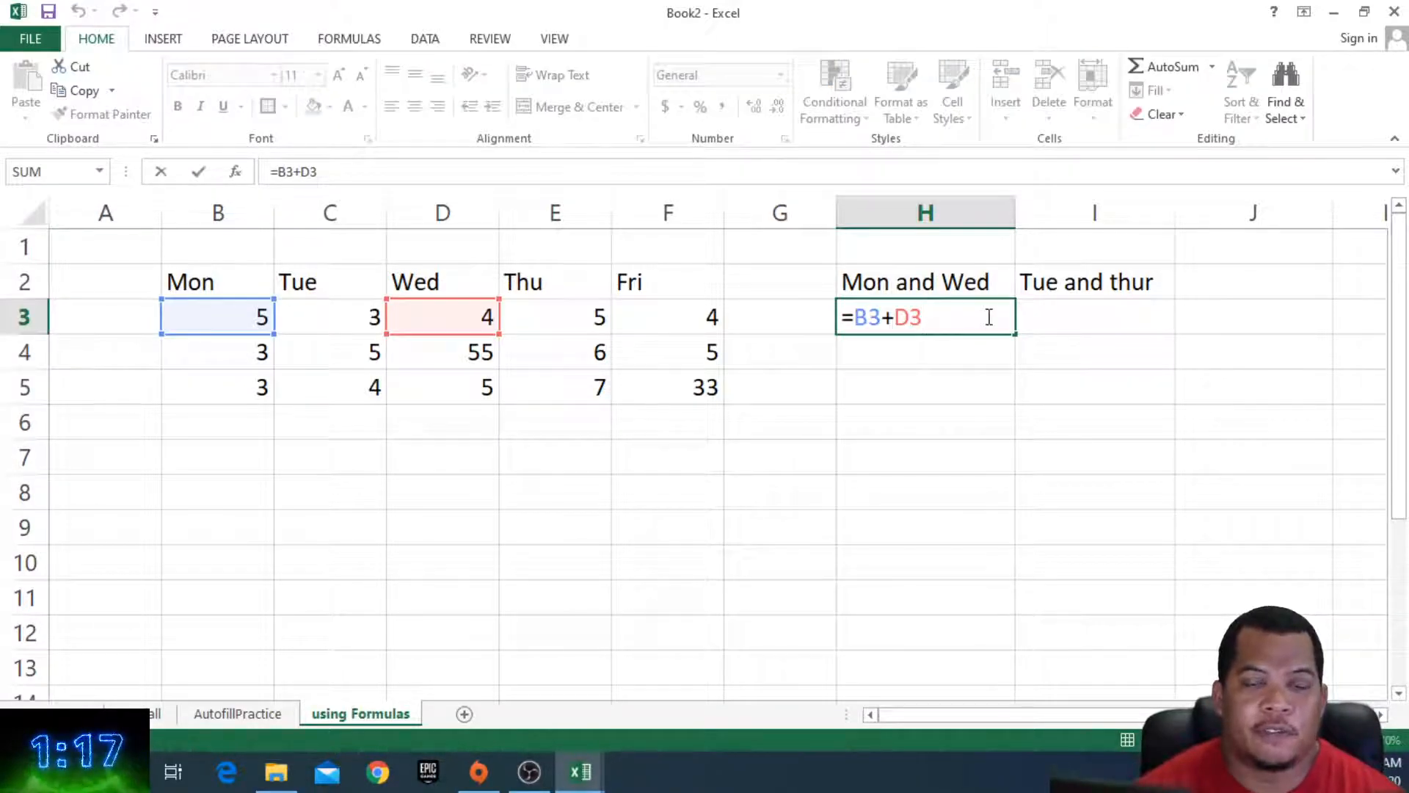
pyautogui.press('Escape')
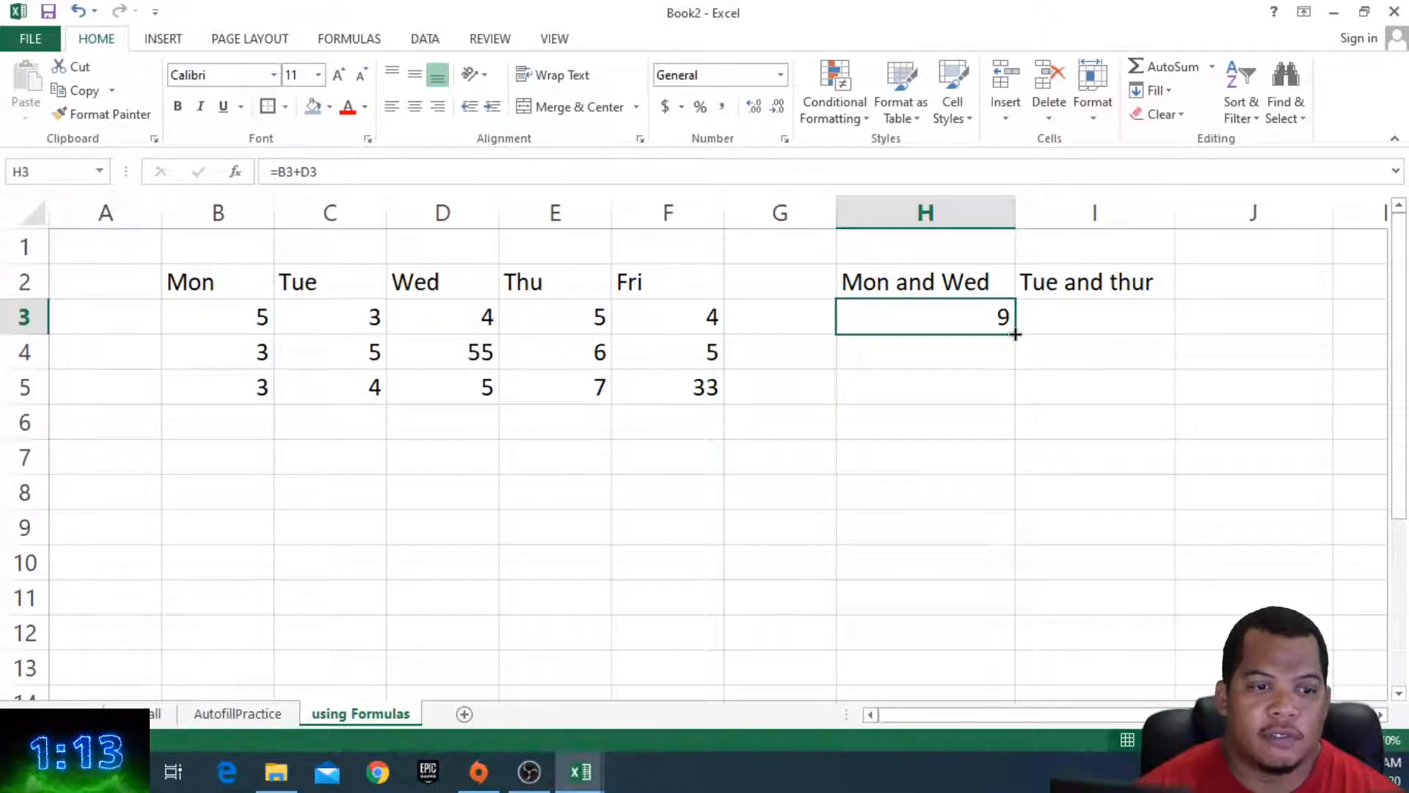
pyautogui.moveTo(1015, 334); pyautogui.dragTo(1004, 408)
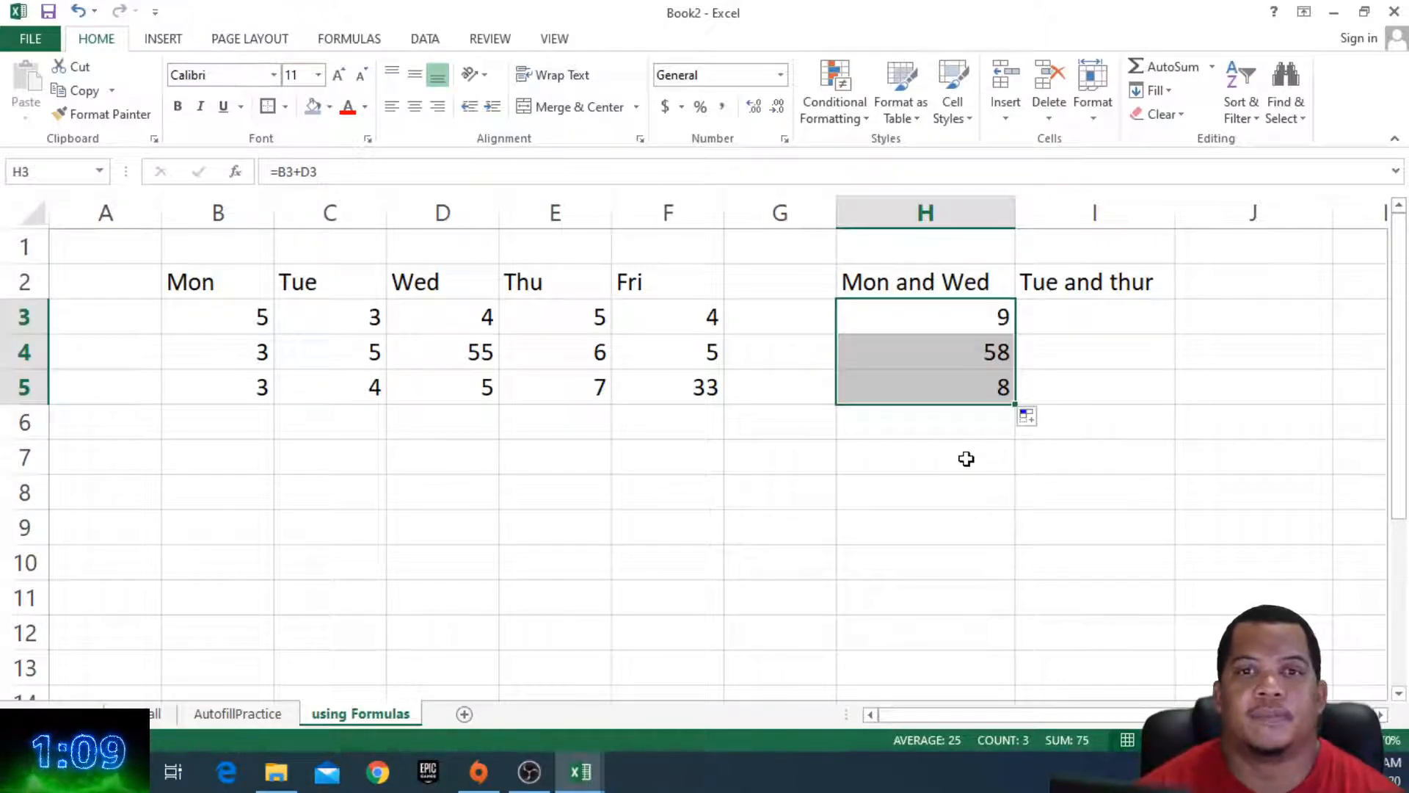
# Step: Inspect the filled formulas in H4 and H5 to see which cells each one references
pyautogui.click(957, 313)
pyautogui.doubleClick(947, 352)
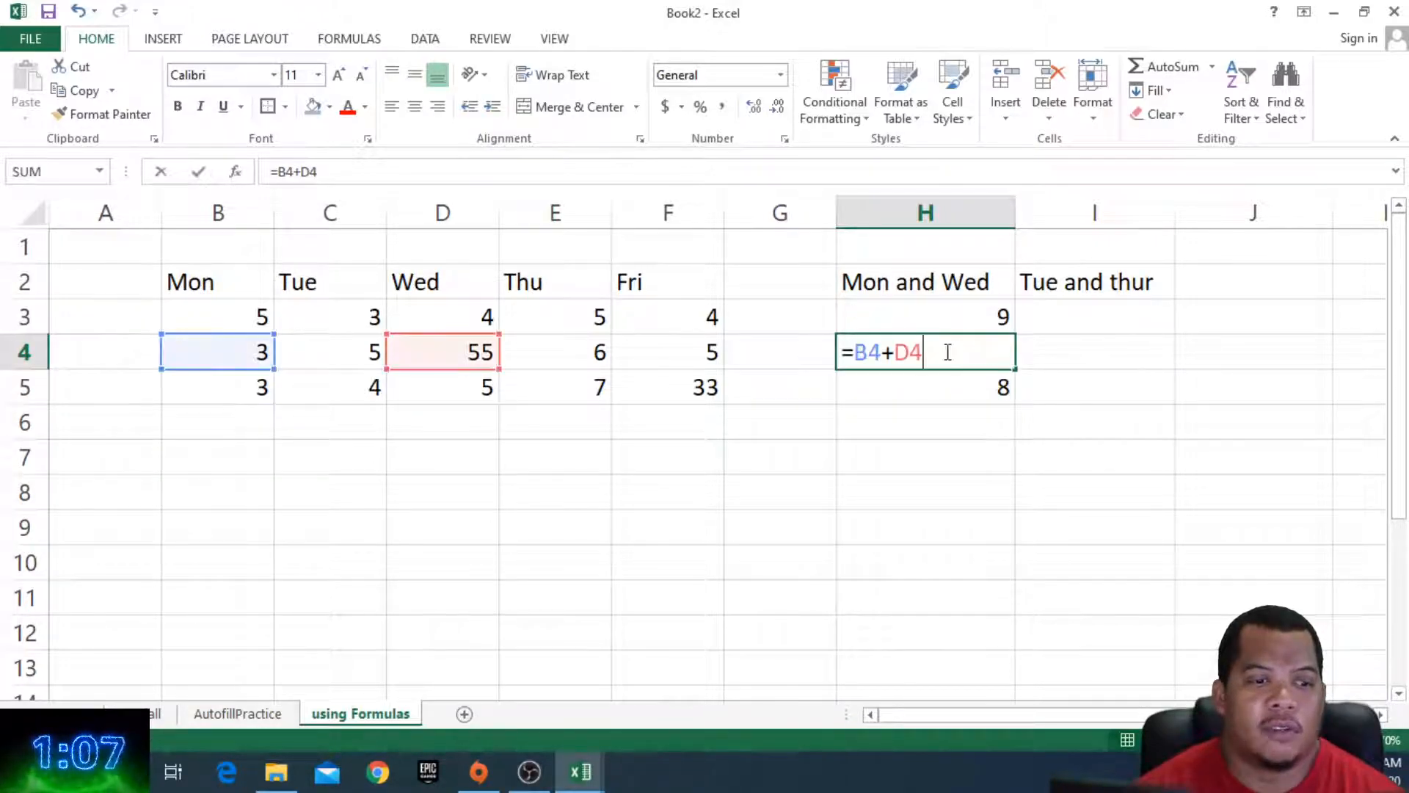
pyautogui.doubleClick(913, 384)
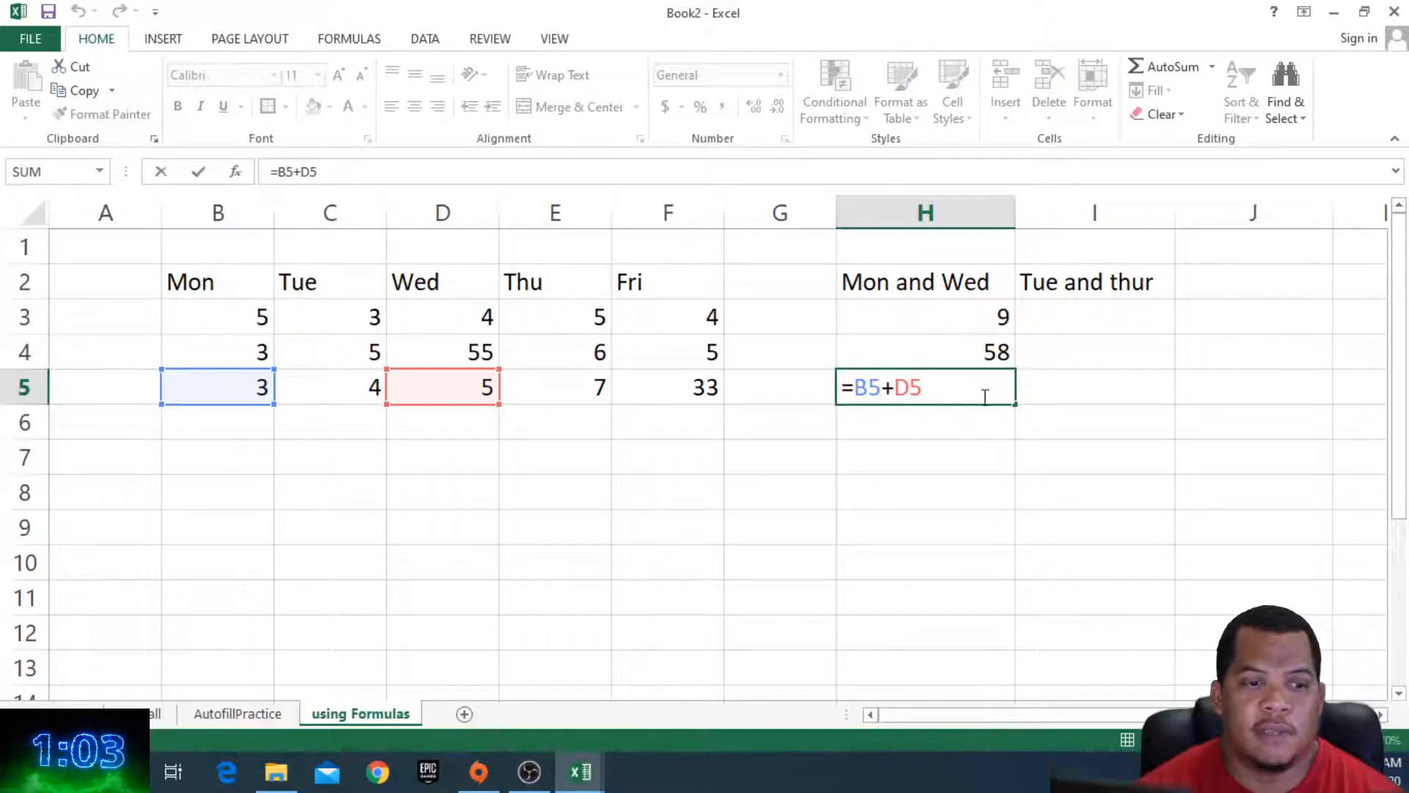
pyautogui.press('Return')
pyautogui.click(954, 389)
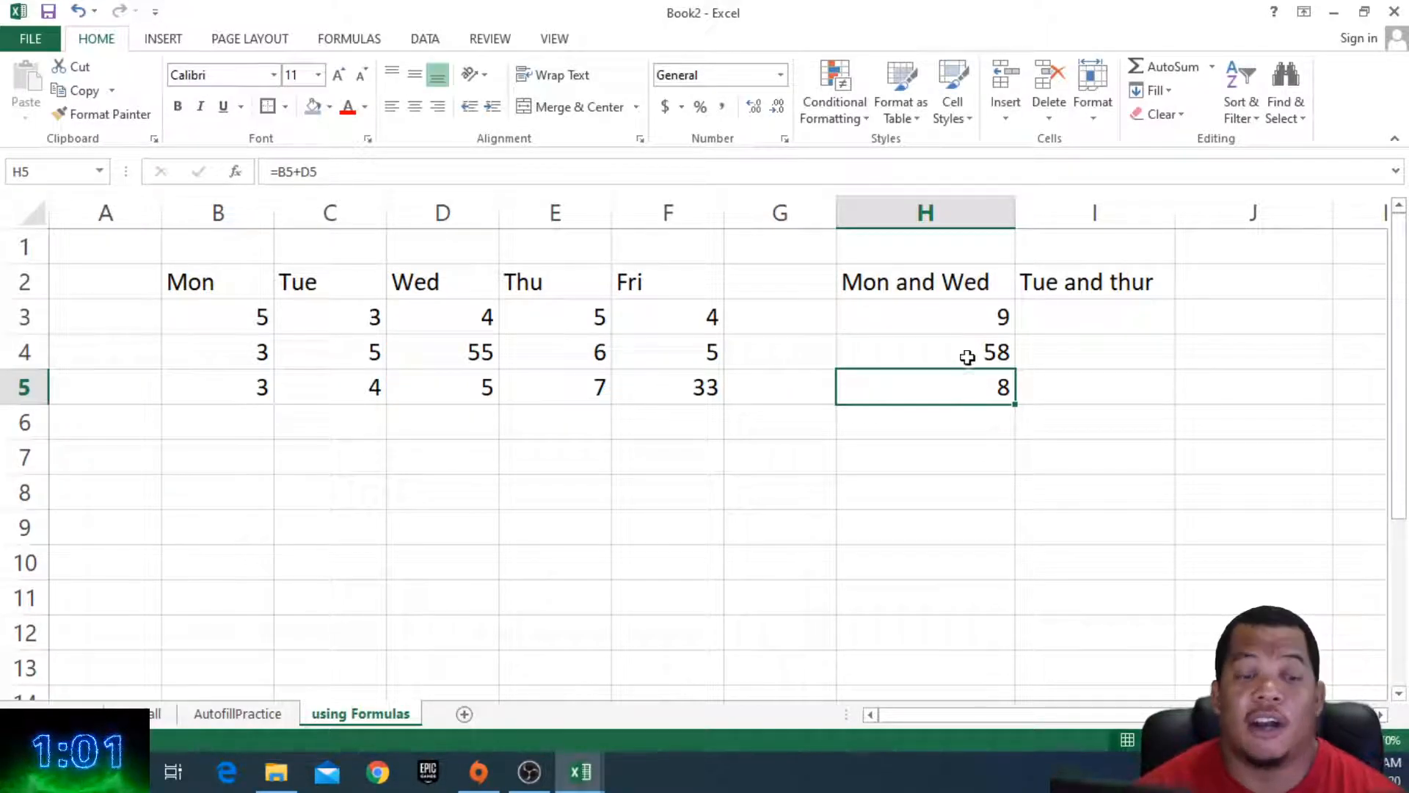
pyautogui.click(971, 330)
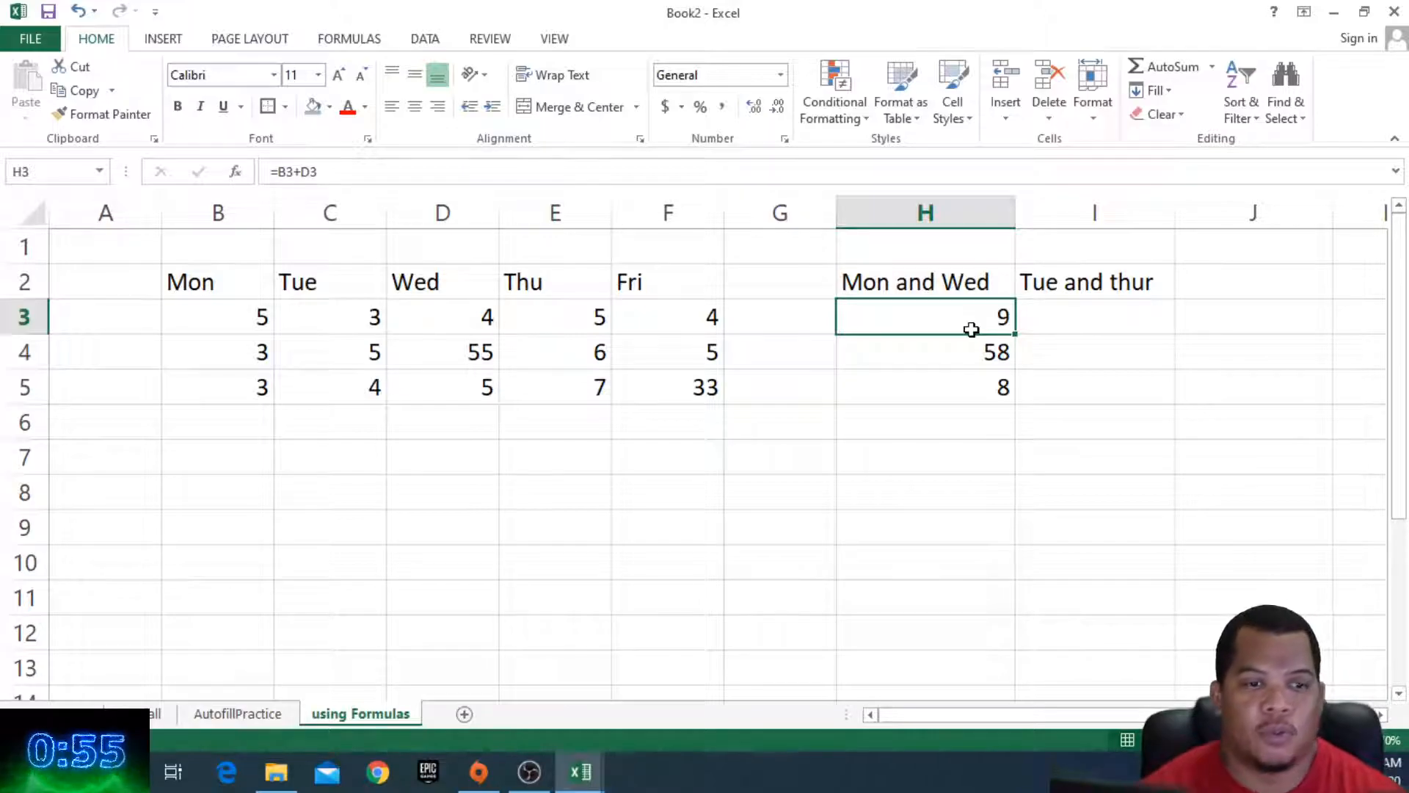
# Step: Enter the formula =C3+E3 in cell I3 to add the first row's Tuesday and Thursday values
pyautogui.click(1065, 316)
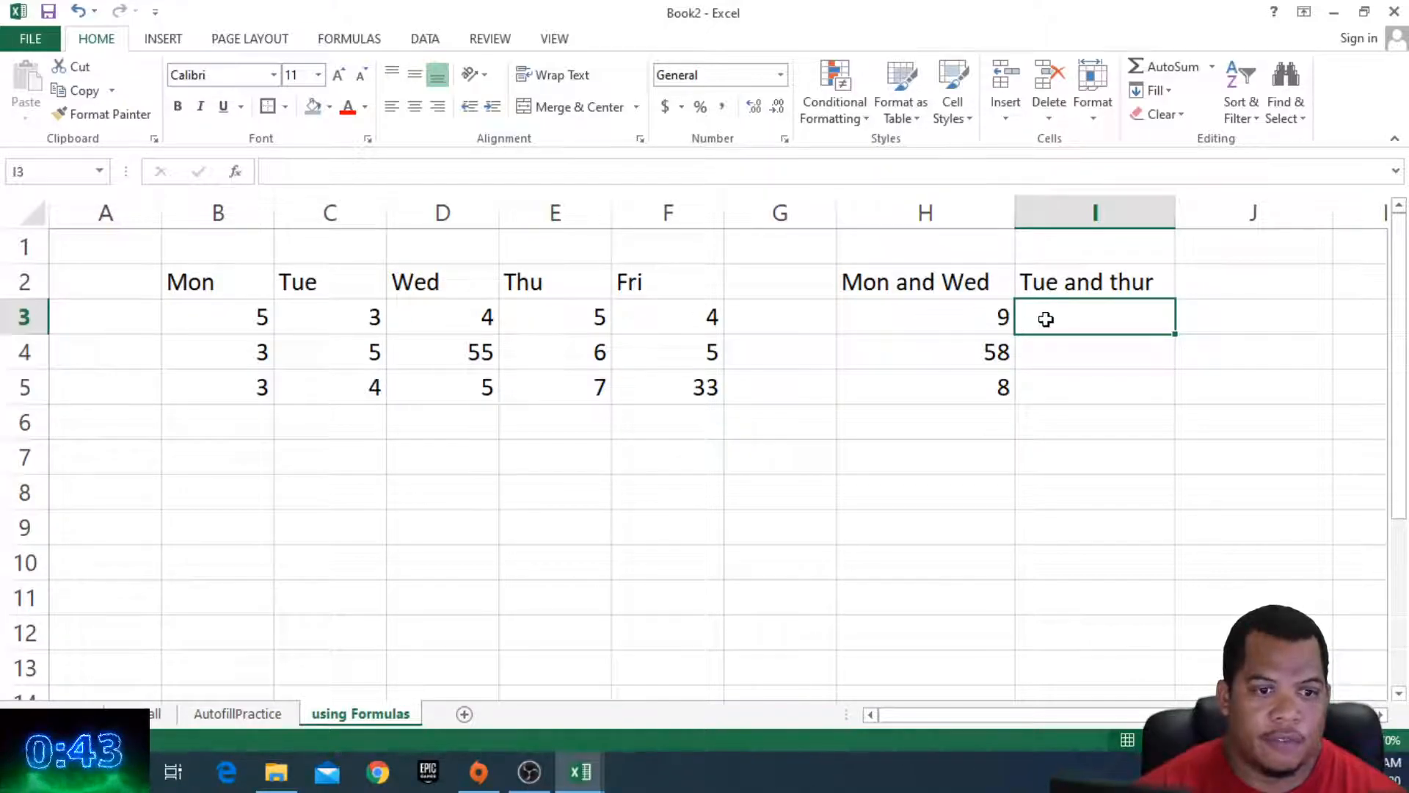
pyautogui.write('=')
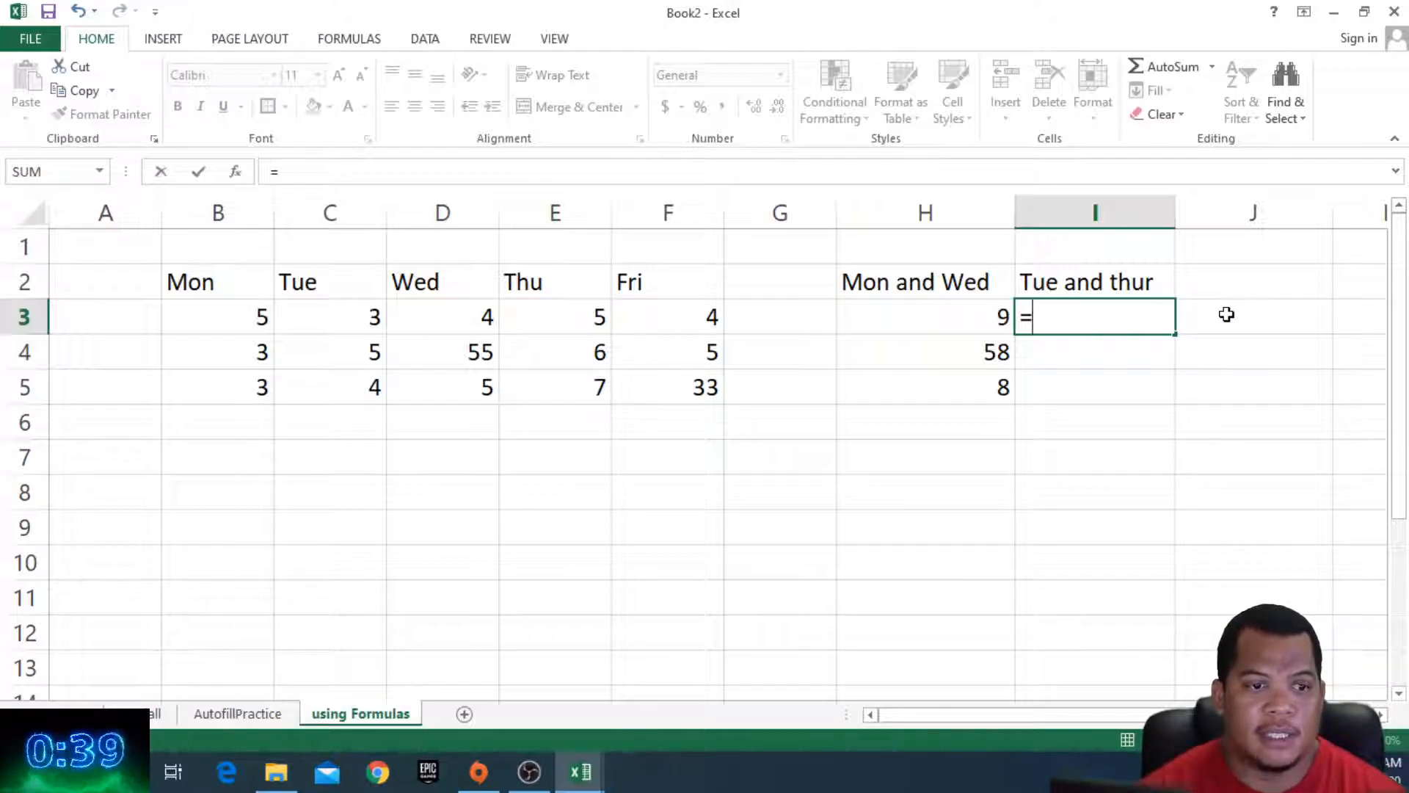
pyautogui.click(330, 317)
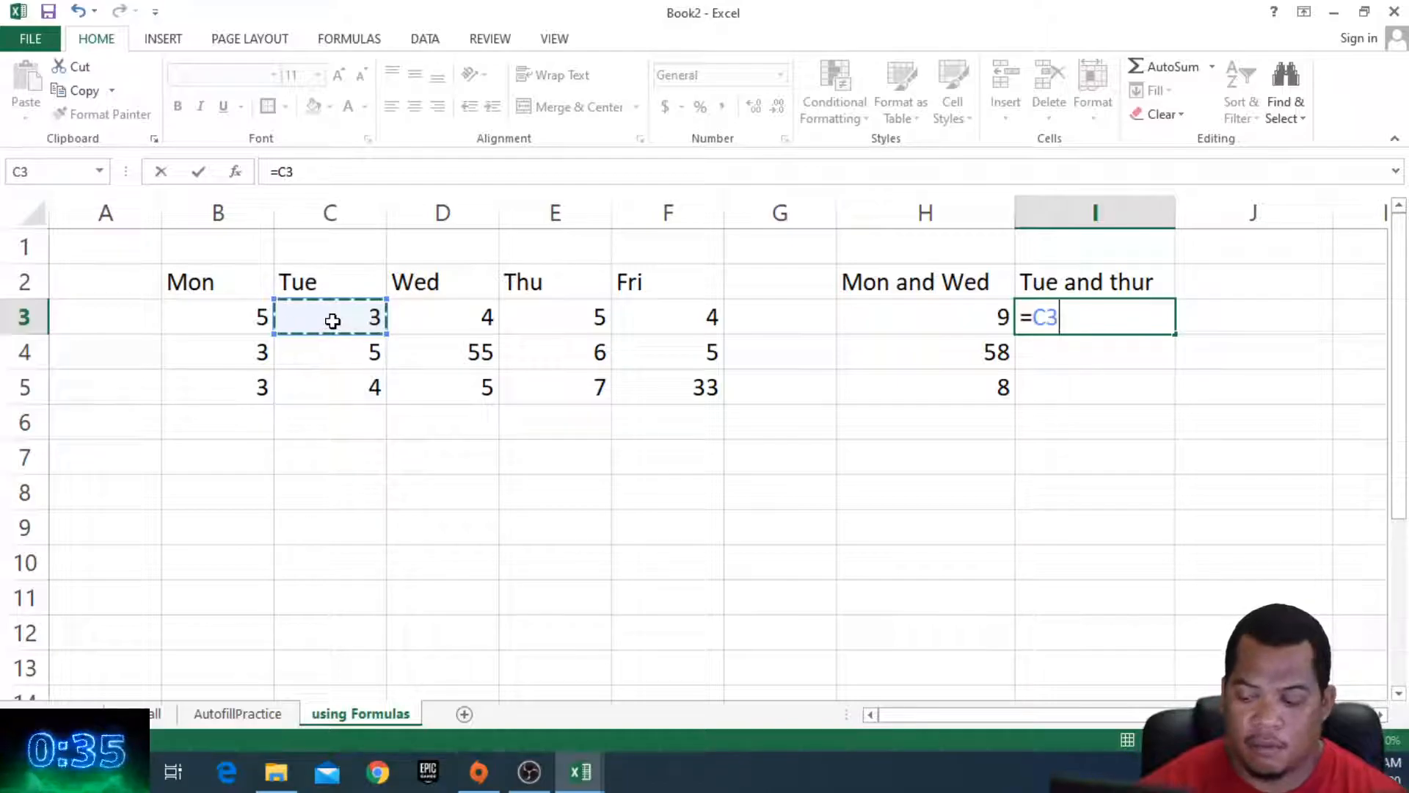
pyautogui.write('+')
pyautogui.click(562, 303)
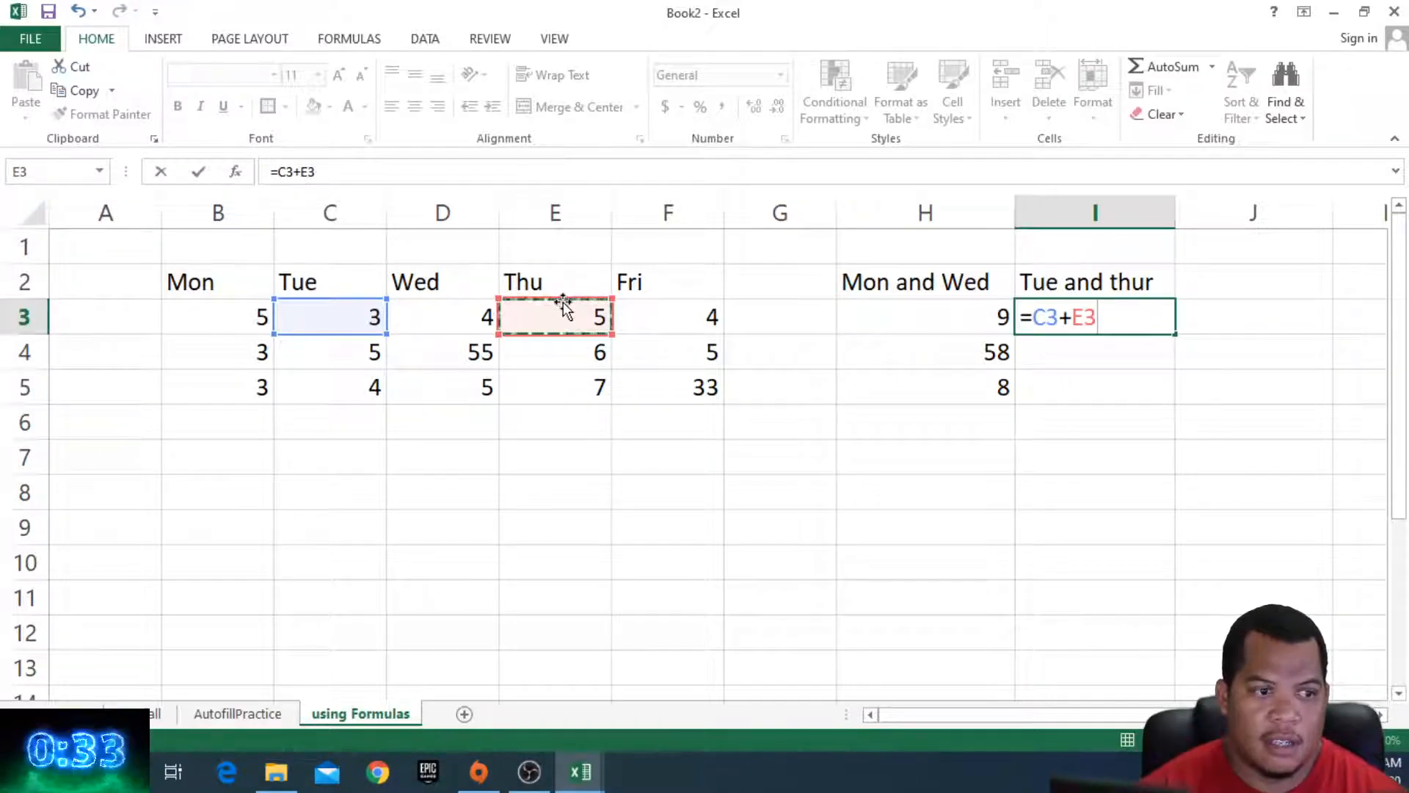
pyautogui.press('Return')
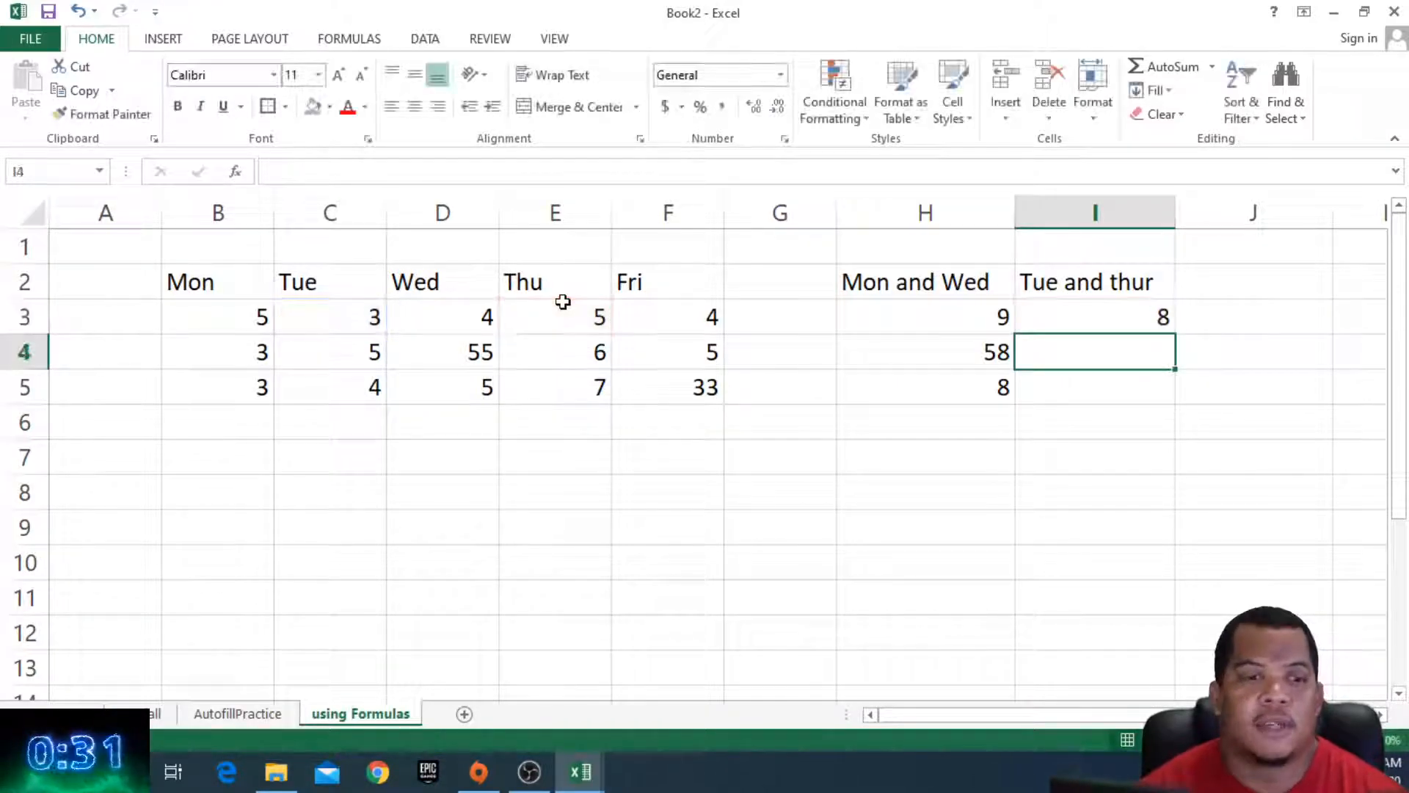
# Step: Fill the I3 formula down the Tue and thur column through I5
pyautogui.click(1057, 324)
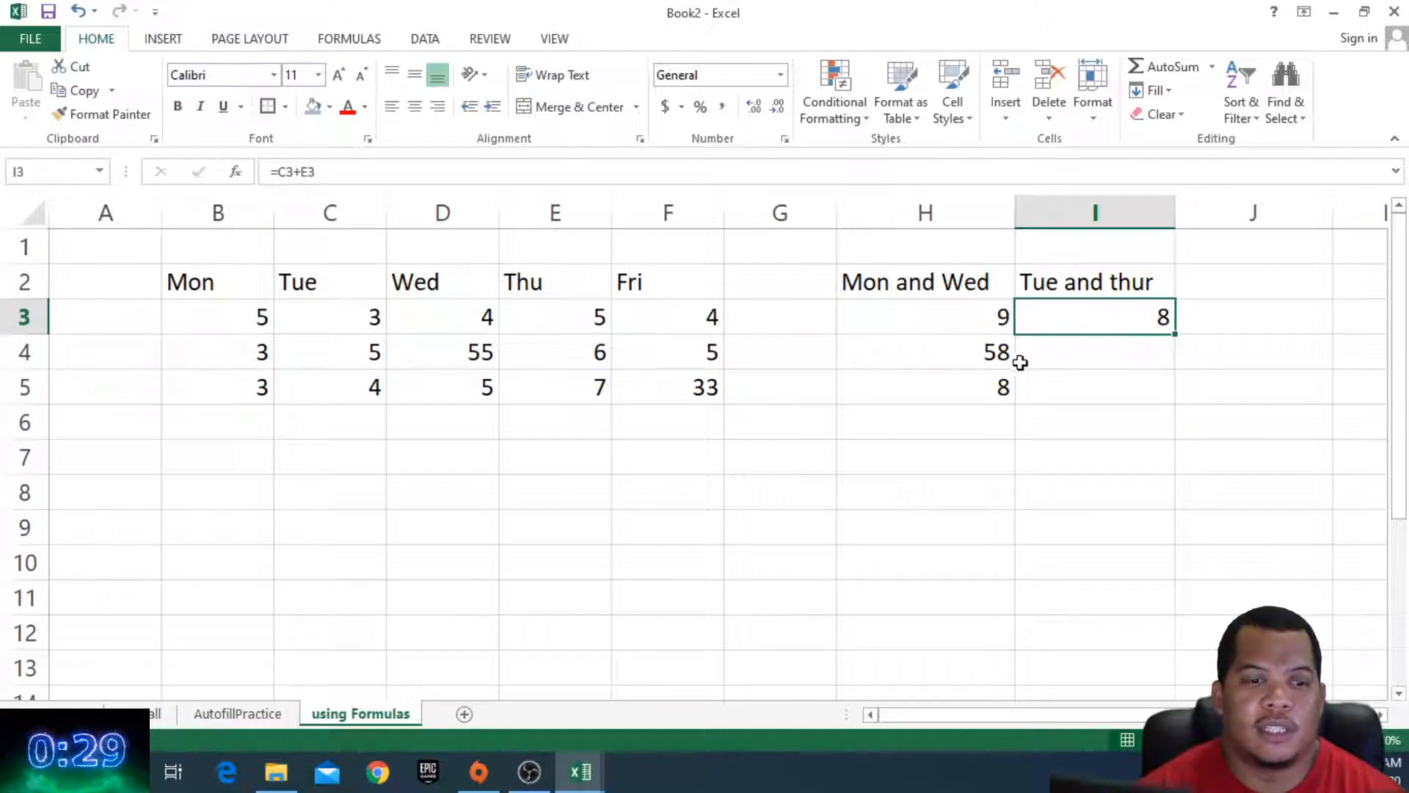
pyautogui.click(1179, 346)
pyautogui.click(1158, 323)
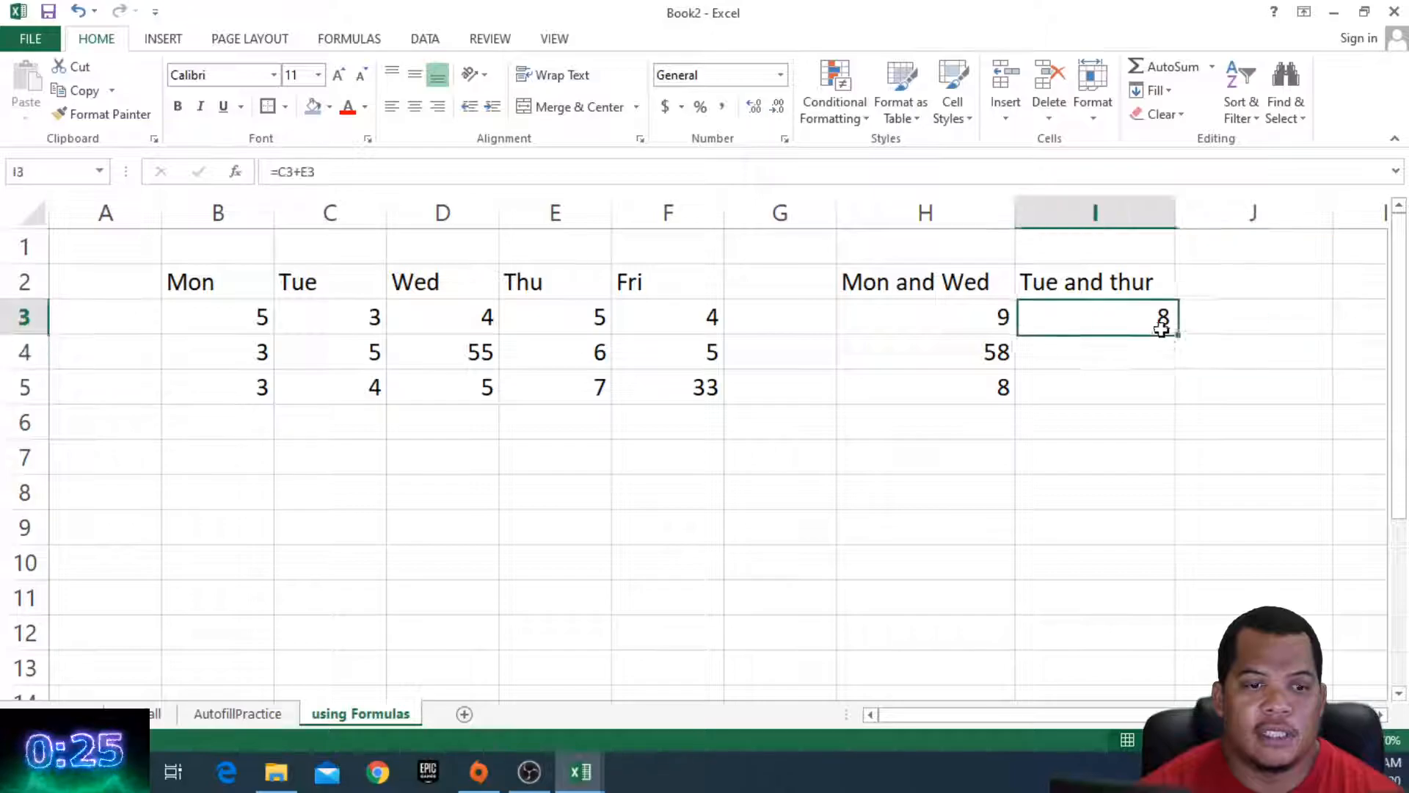
pyautogui.moveTo(1175, 334); pyautogui.dragTo(1173, 394)
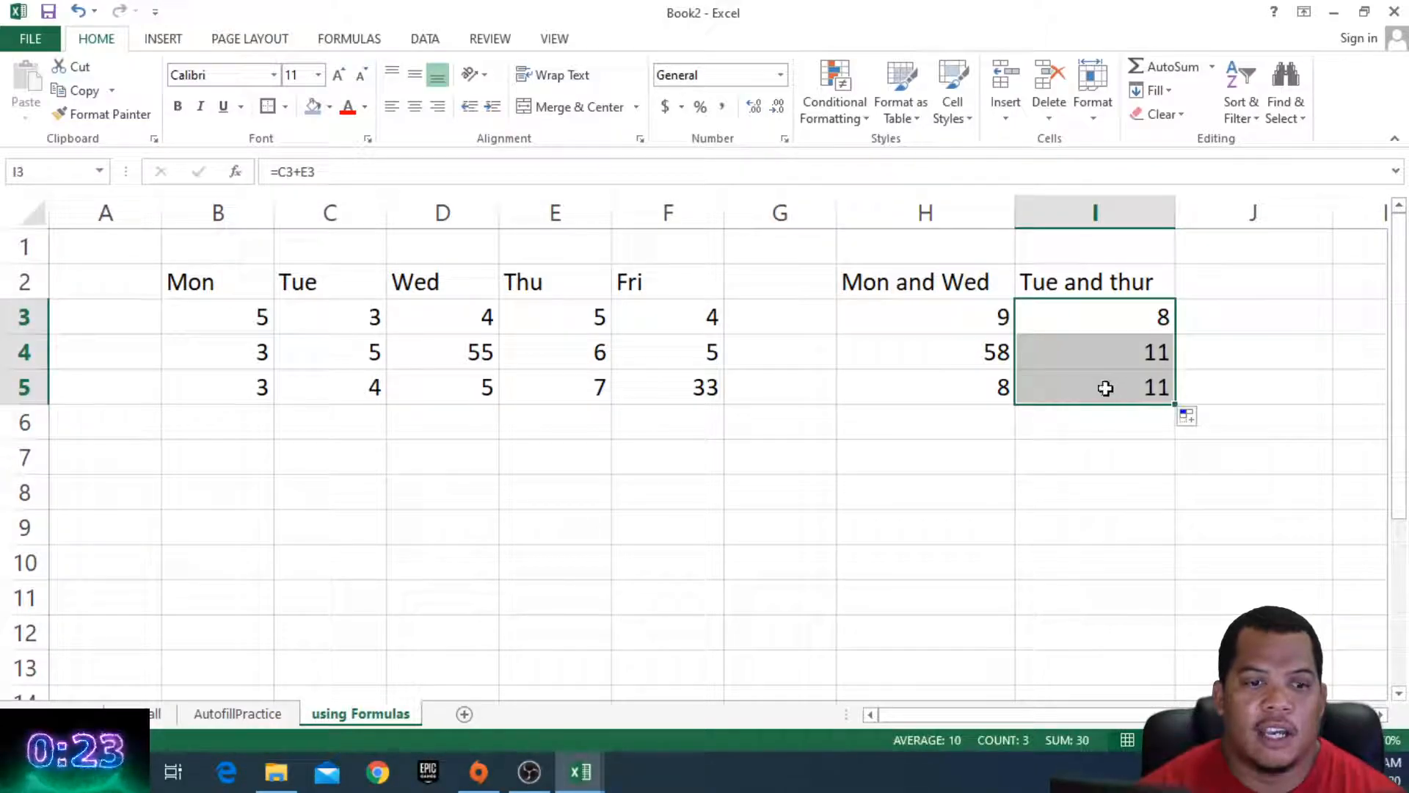
# Step: Set the second row's Thursday value in E4 to 3
pyautogui.click(566, 359)
pyautogui.write('3')
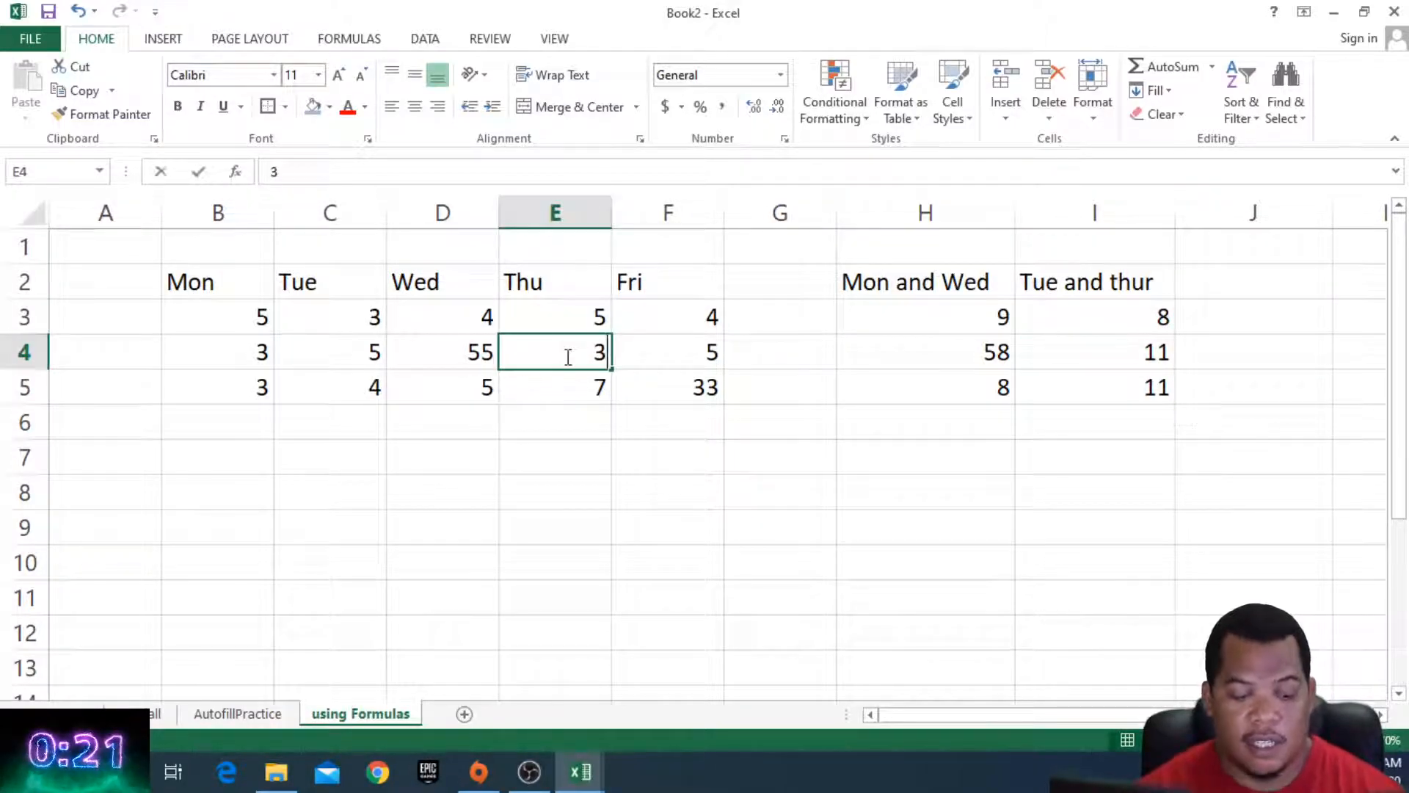
pyautogui.click(802, 417)
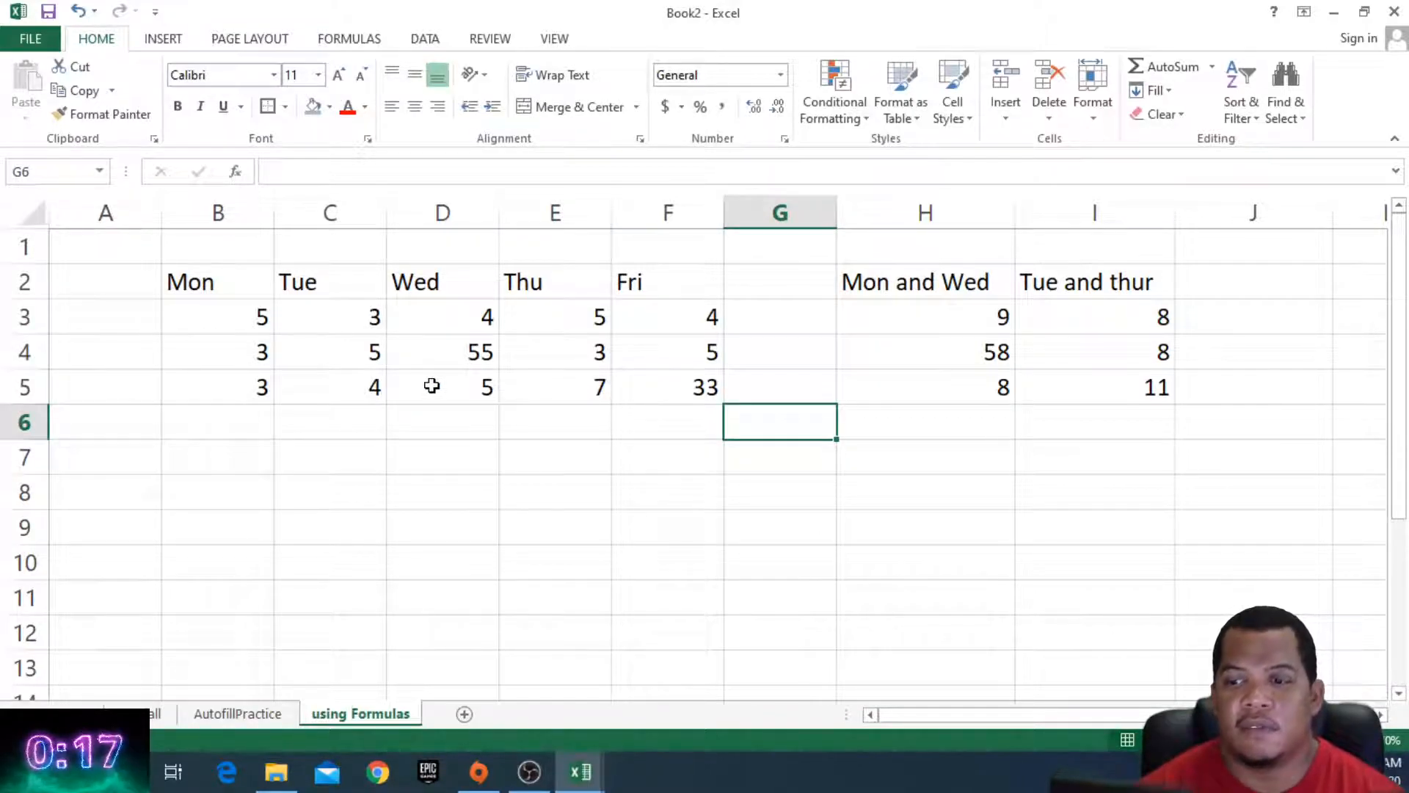
# Step: Review the formulas in the Mon and Wed and Tue and thur columns, including the references used in H3
pyautogui.click(993, 318)
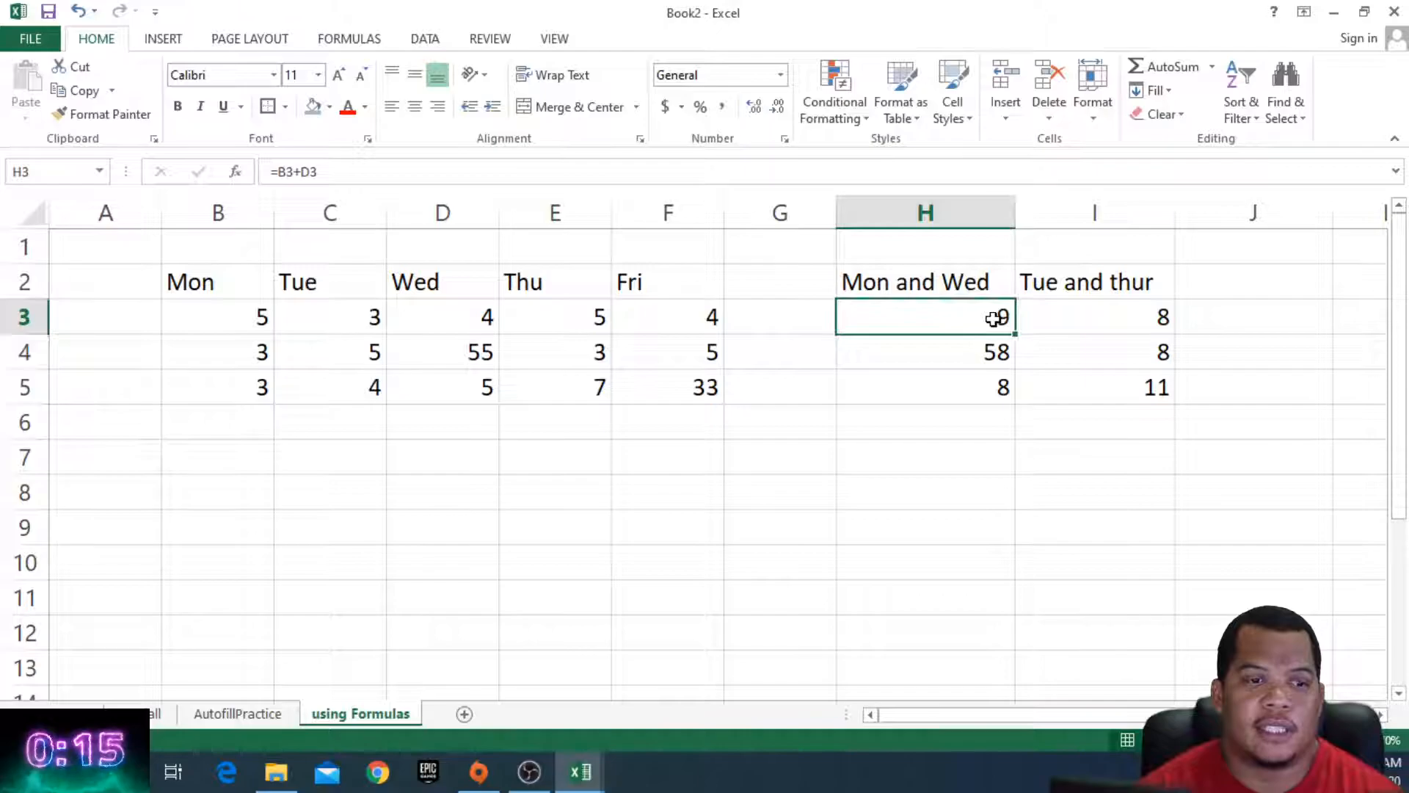
pyautogui.click(1138, 317)
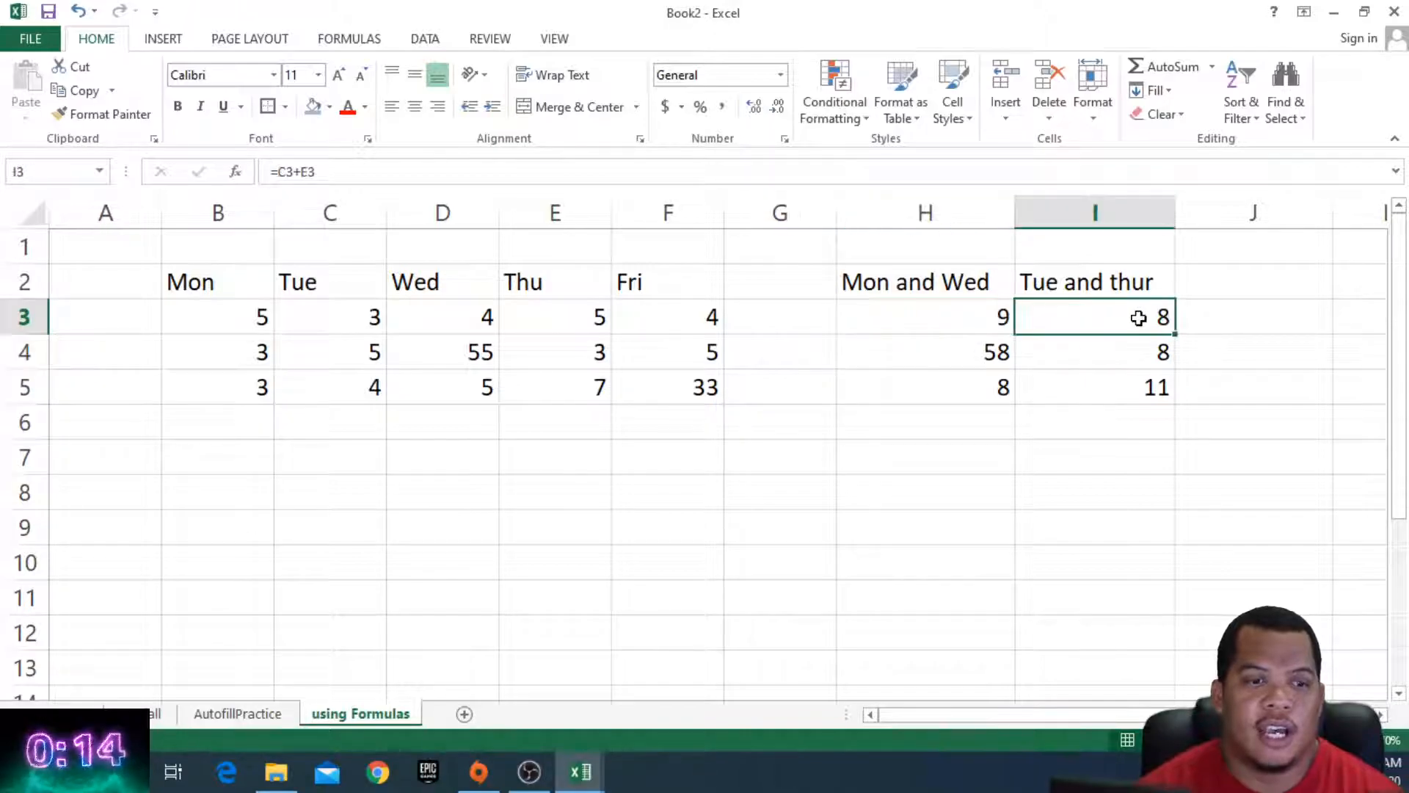
pyautogui.doubleClick(988, 318)
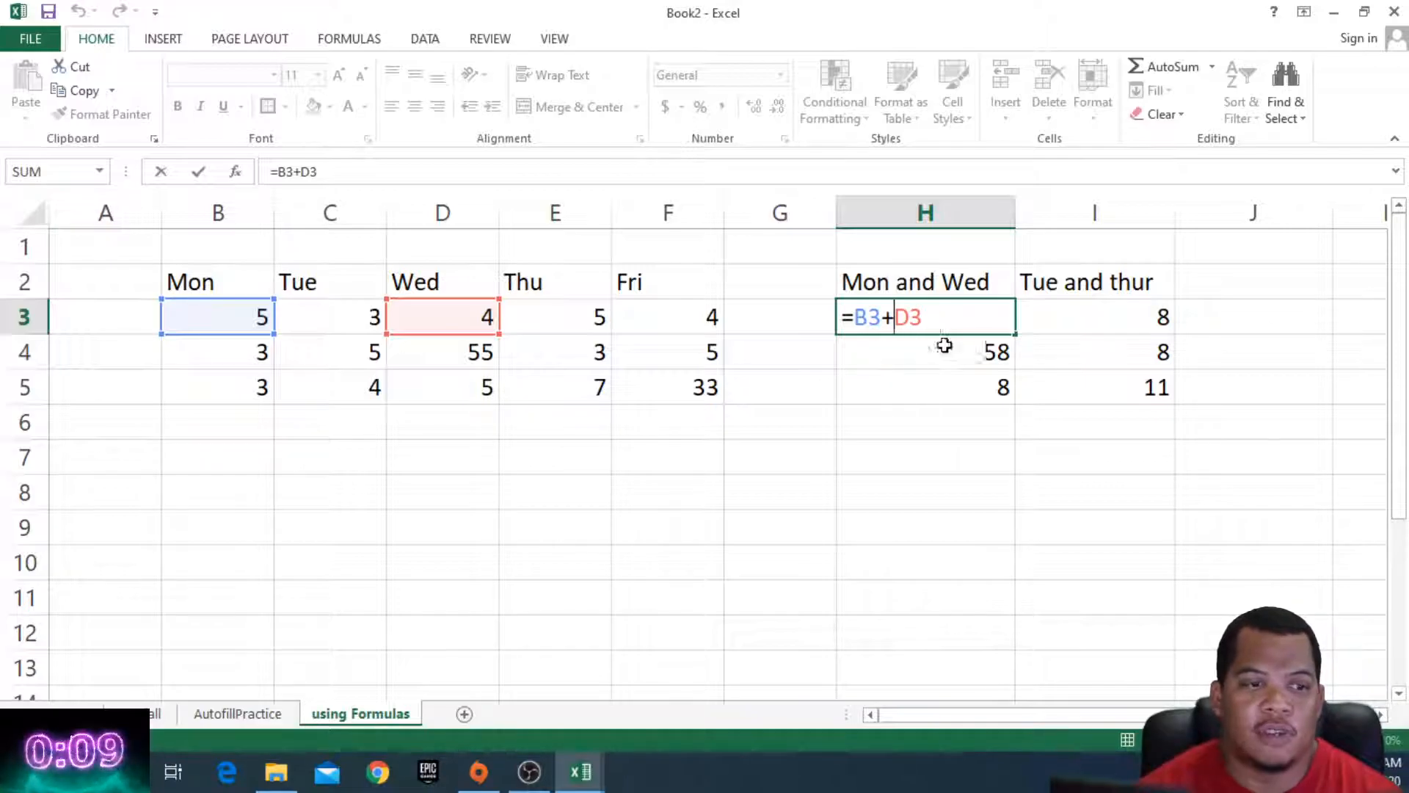
pyautogui.press('Escape')
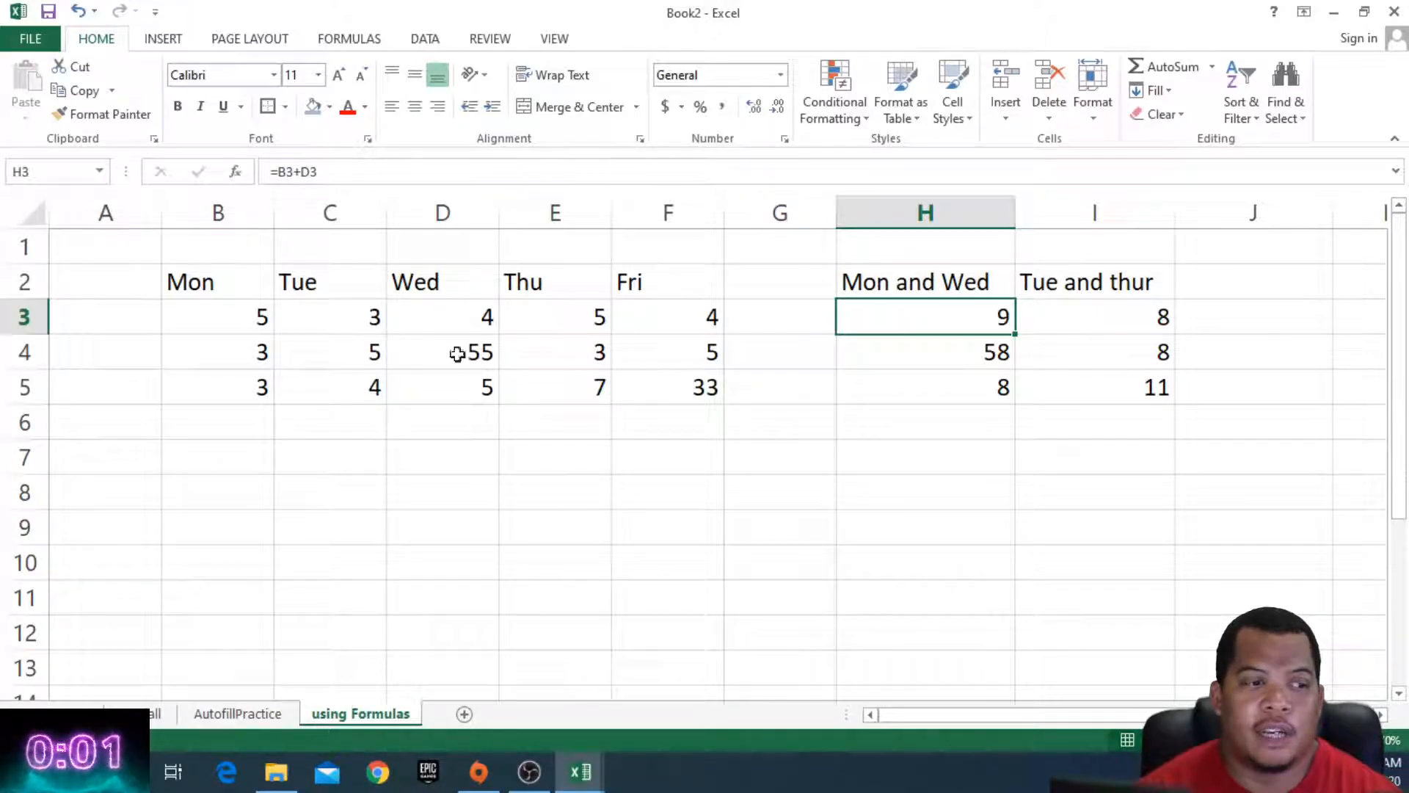
pyautogui.click(1011, 364)
pyautogui.click(1072, 355)
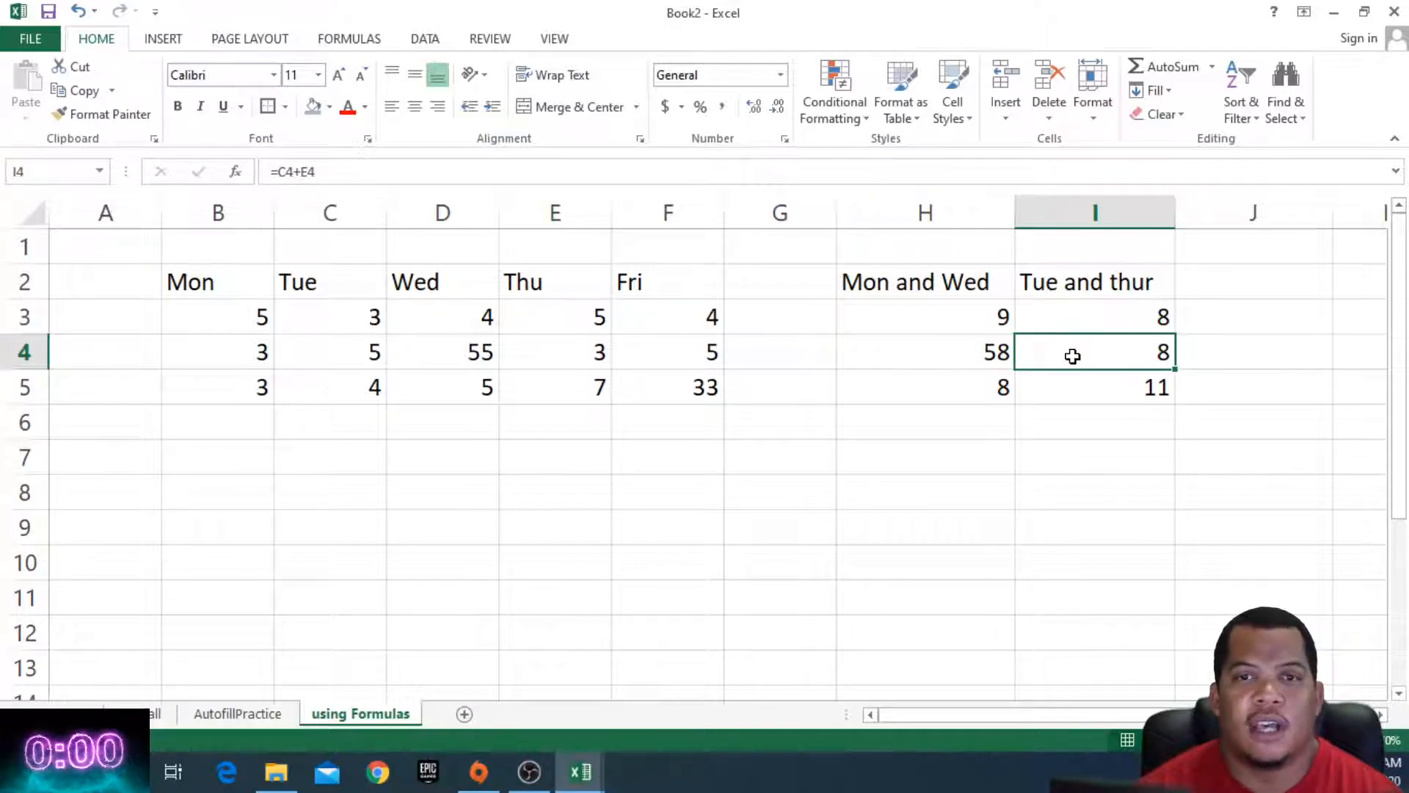